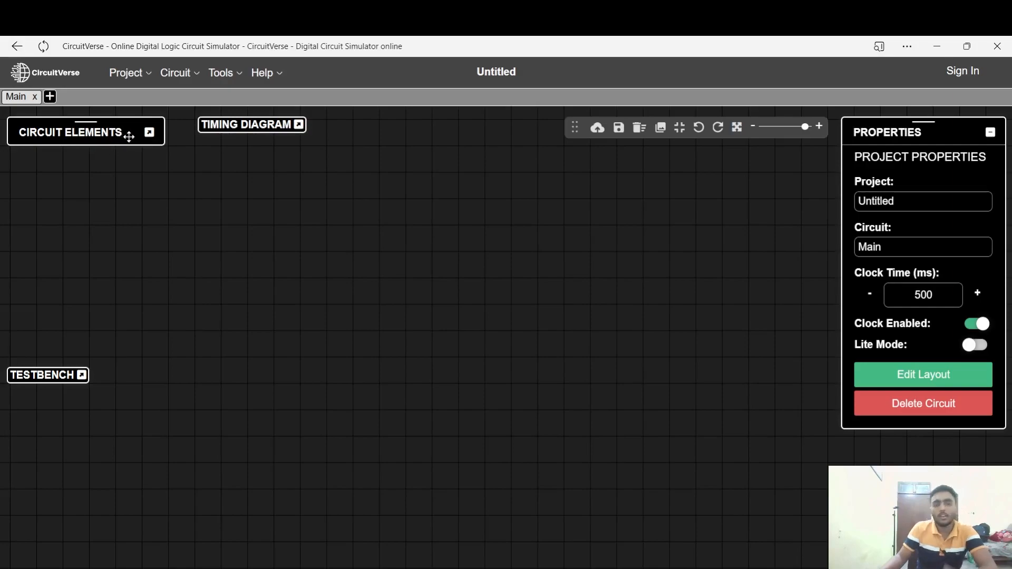
Step: Expand the circuit elements list and look through its decoder, input and output categories
{"action": "left_click", "coordinate": [149, 133]}
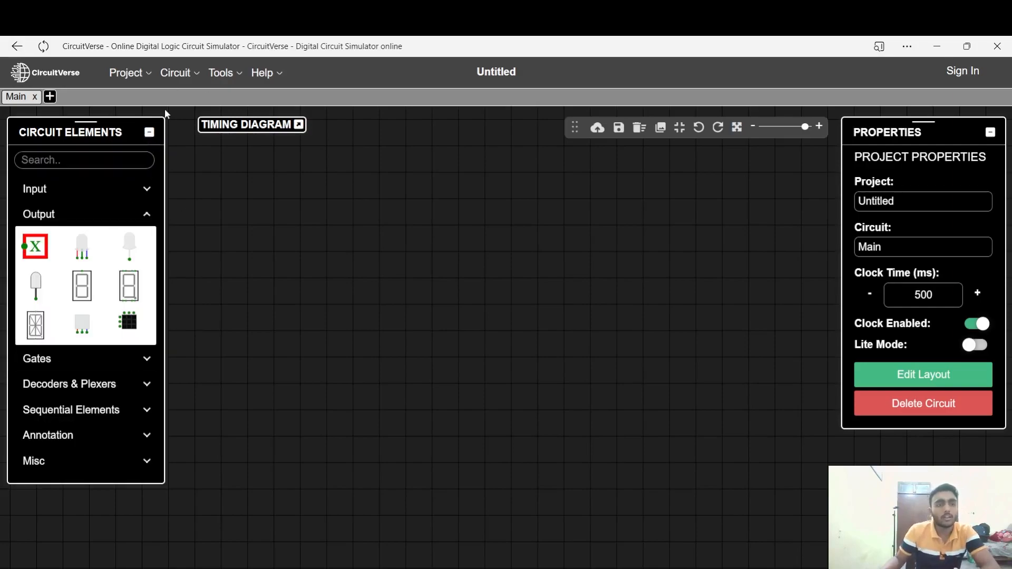
{"action": "left_click", "coordinate": [108, 217]}
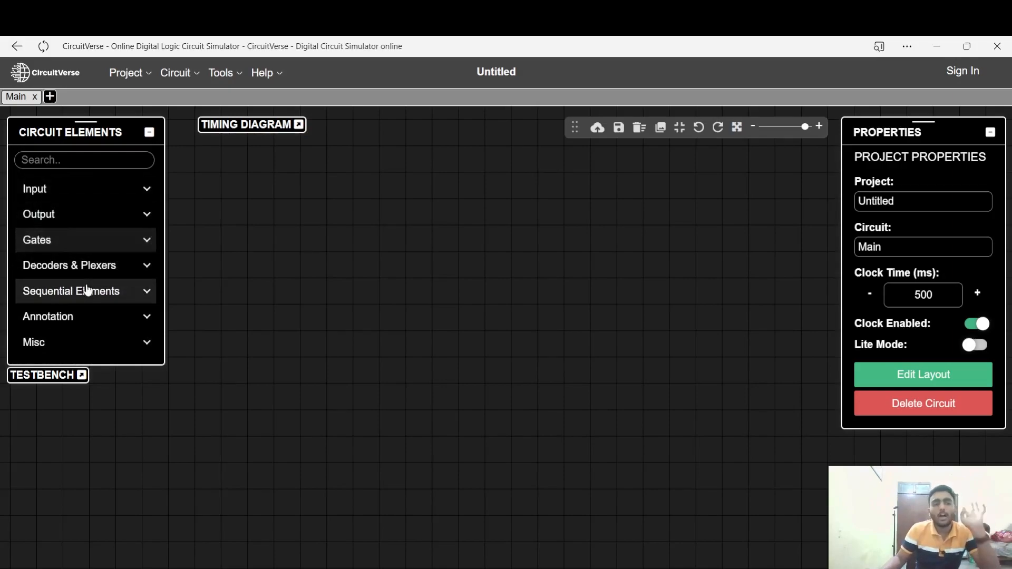
{"action": "left_click", "coordinate": [131, 268]}
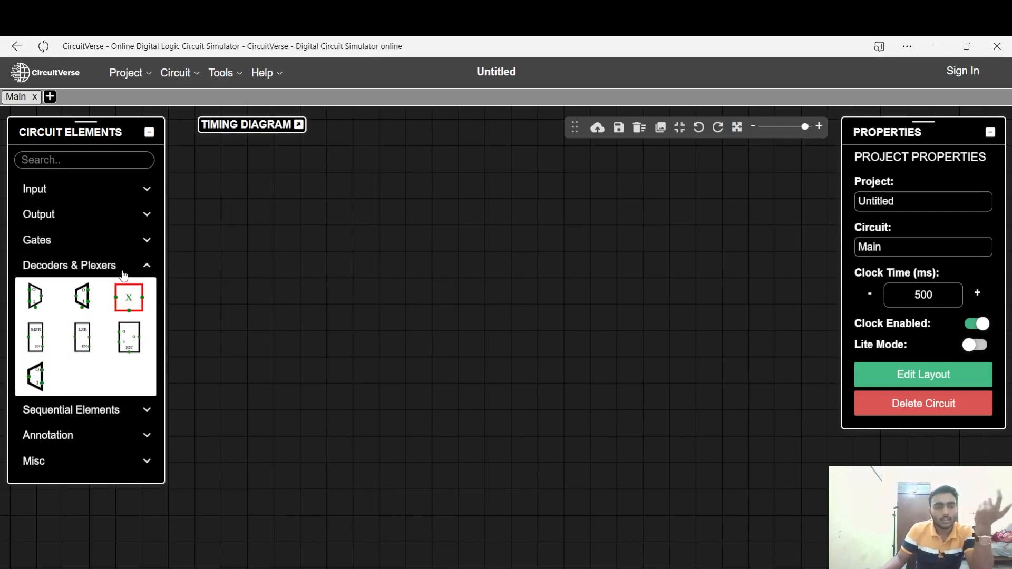
{"action": "left_click", "coordinate": [119, 266]}
{"action": "left_click", "coordinate": [67, 193]}
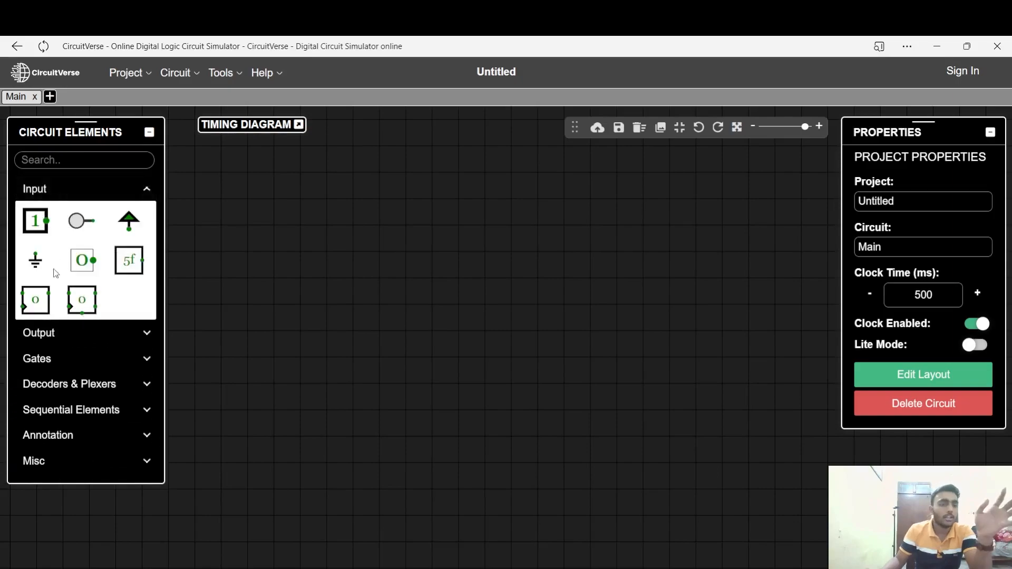
{"action": "left_click", "coordinate": [50, 336]}
Step: Place an AND gate, an OR gate and a NOT gate in one vertical column, spaced apart from each other
{"action": "left_click", "coordinate": [62, 369]}
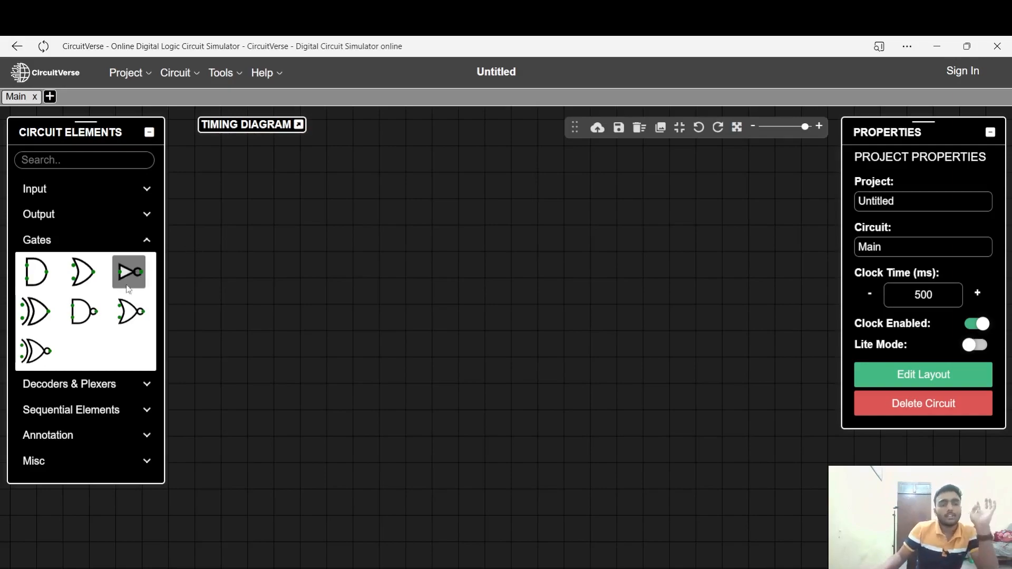
{"action": "left_click", "coordinate": [36, 272]}
{"action": "left_click", "coordinate": [100, 285]}
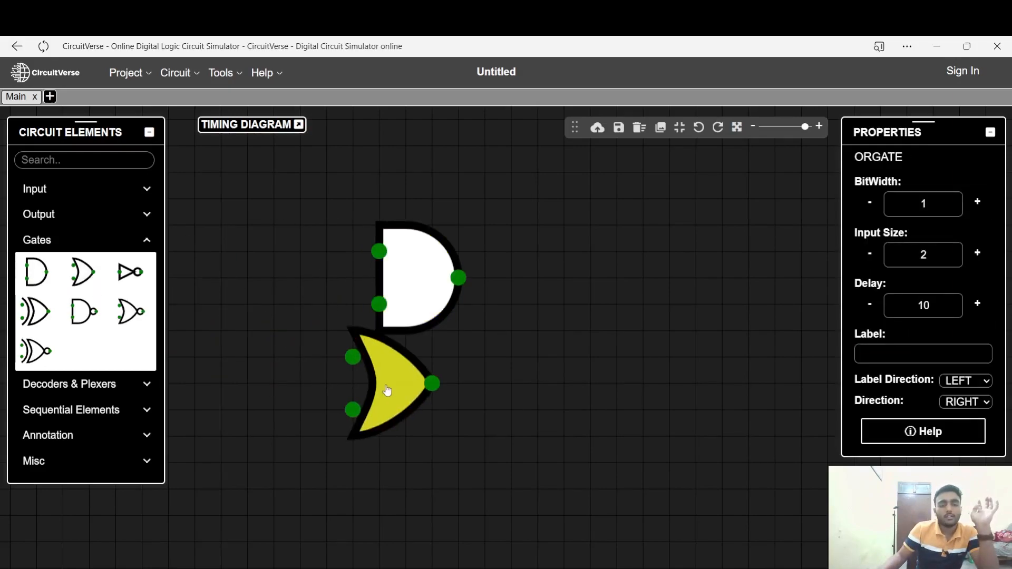
{"action": "left_click", "coordinate": [393, 409]}
{"action": "left_click", "coordinate": [129, 272]}
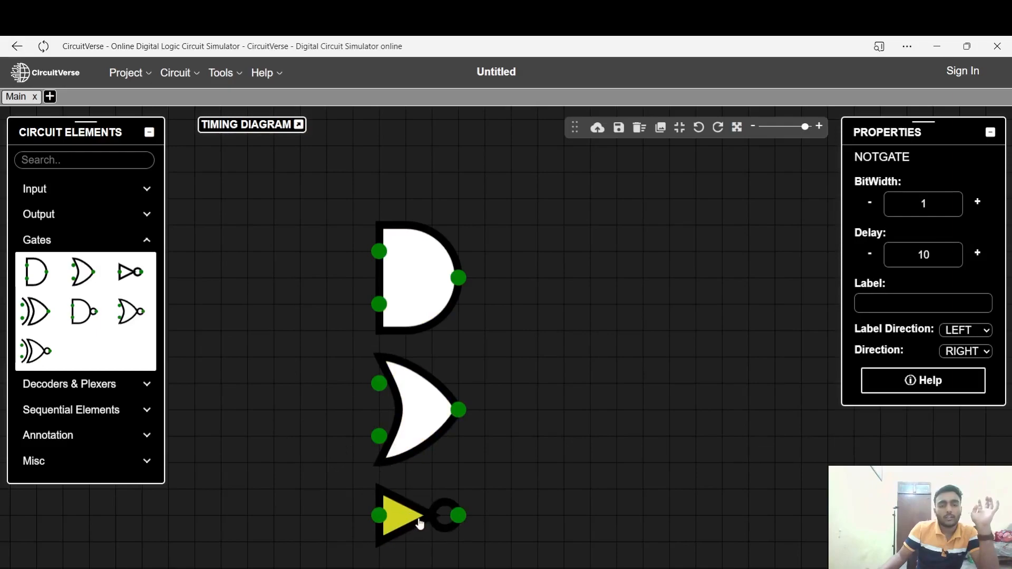
{"action": "left_click", "coordinate": [411, 536]}
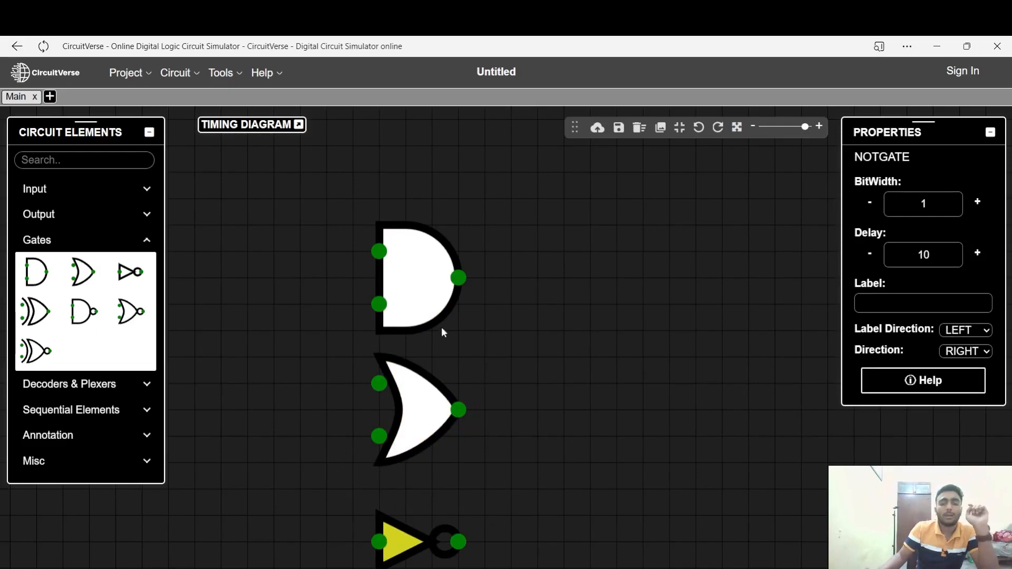
{"action": "left_click_drag", "start_coordinate": [443, 328], "coordinate": [430, 313]}
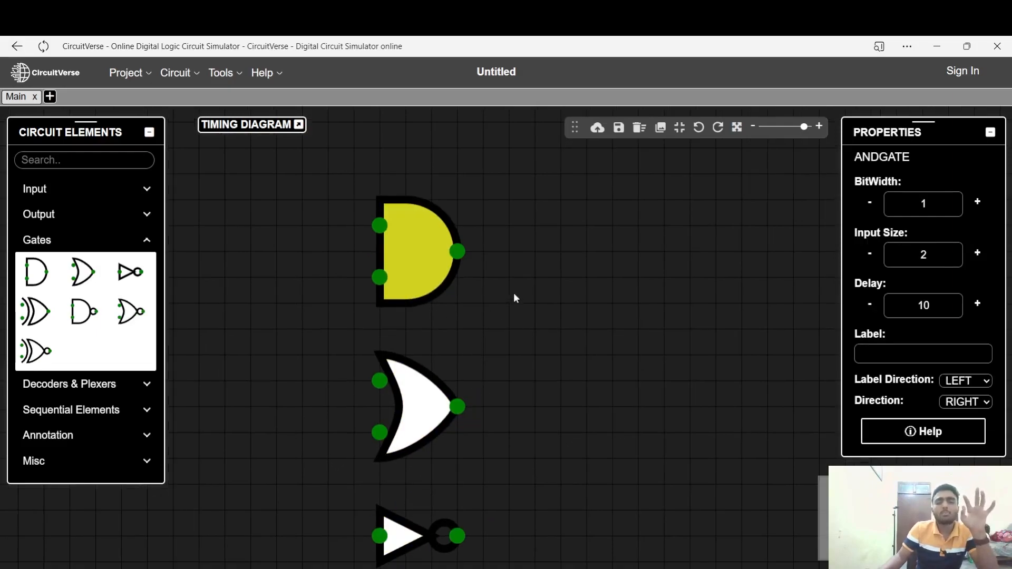
{"action": "left_click_drag", "start_coordinate": [504, 318], "coordinate": [375, 269]}
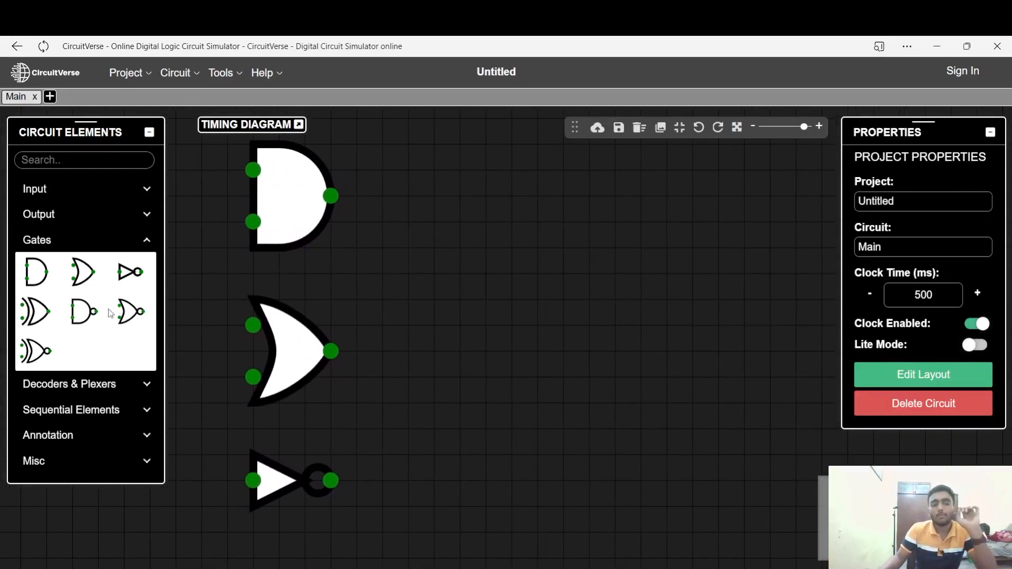
Step: Place a NAND gate above a NOR gate in a second column, and an XOR gate above an XNOR gate in a third
{"action": "left_click_drag", "start_coordinate": [83, 311], "coordinate": [612, 275]}
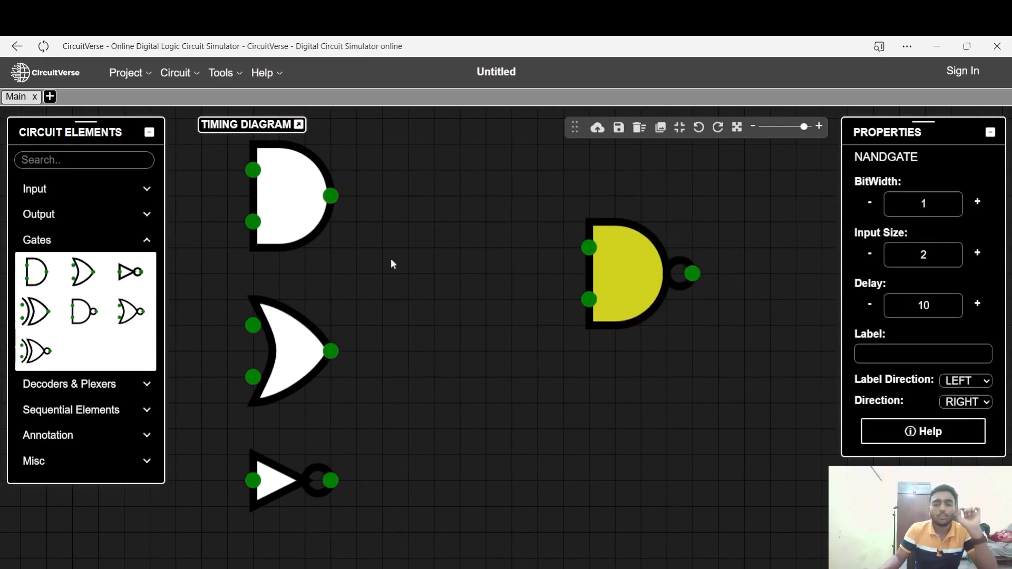
{"action": "left_click_drag", "start_coordinate": [130, 312], "coordinate": [614, 433]}
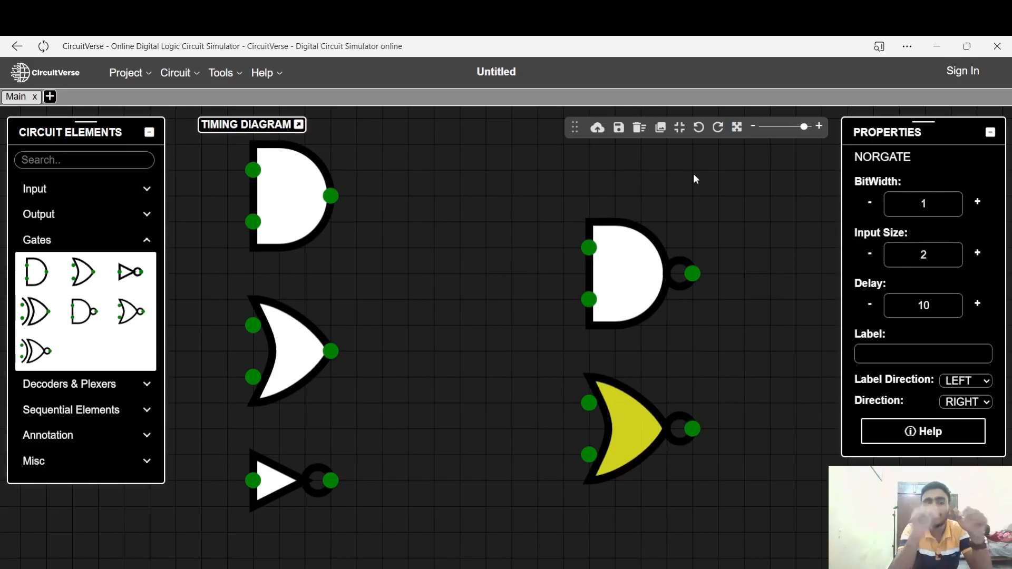
{"action": "left_click", "coordinate": [35, 311]}
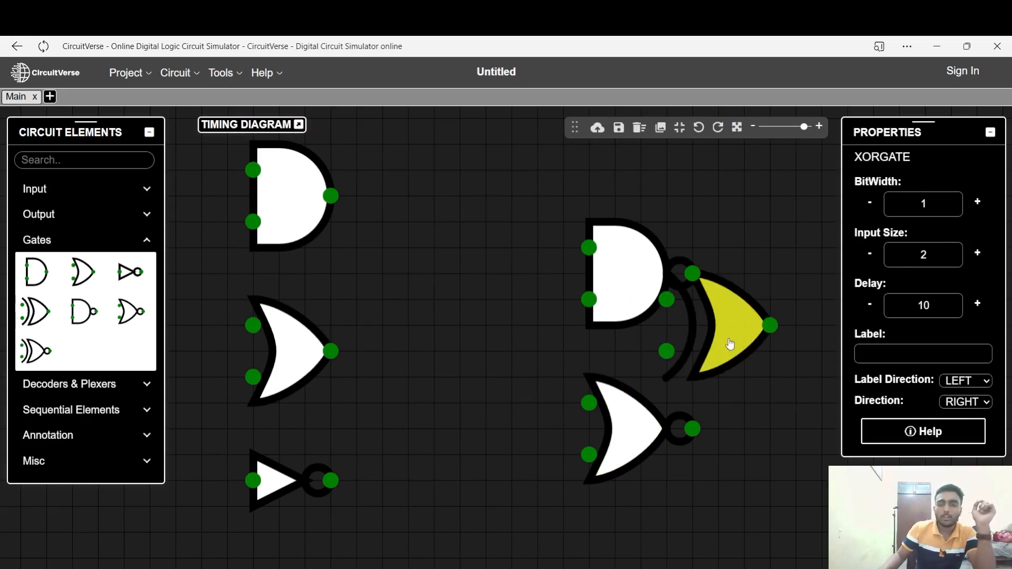
{"action": "left_click", "coordinate": [783, 345]}
{"action": "scroll", "coordinate": [783, 345], "scroll_direction": "up", "scroll_amount": 1}
{"action": "left_click_drag", "start_coordinate": [771, 424], "coordinate": [596, 414]}
{"action": "left_click_drag", "start_coordinate": [643, 333], "coordinate": [773, 251]}
{"action": "left_click", "coordinate": [35, 350]}
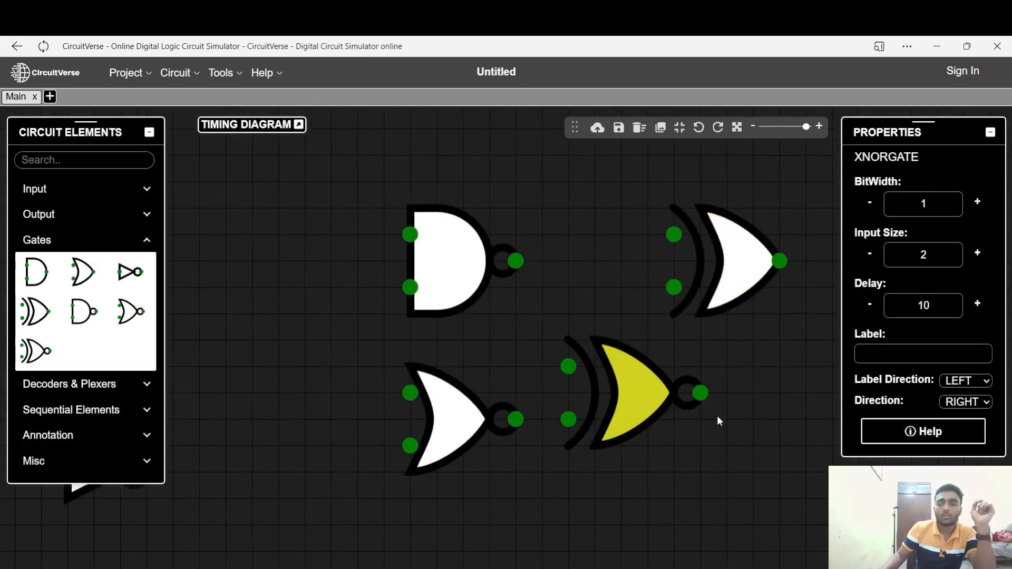
{"action": "left_click", "coordinate": [740, 446]}
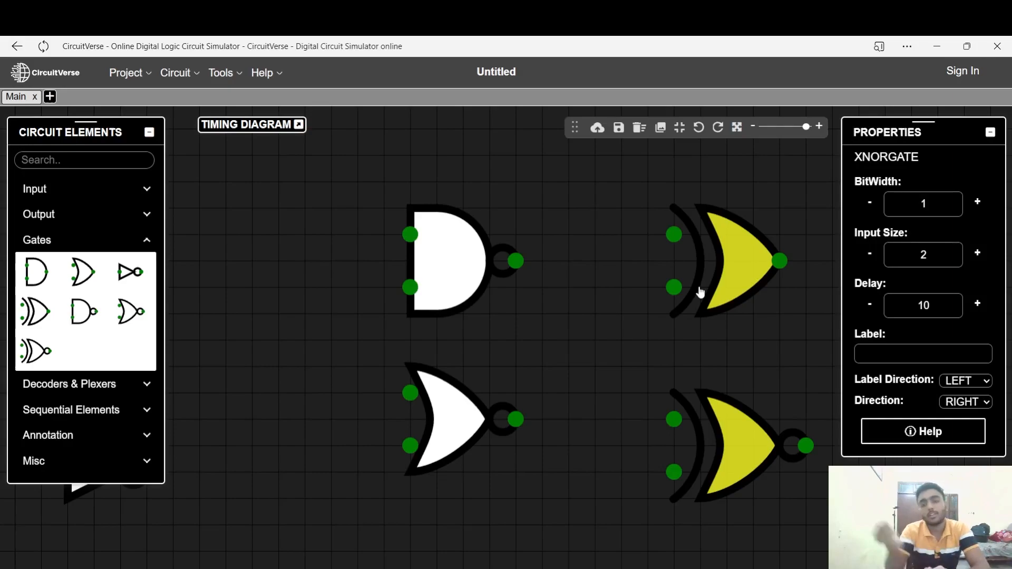
Step: Delete the XOR, XNOR, NAND and NOR gates from the circuit
{"action": "left_click", "coordinate": [744, 282]}
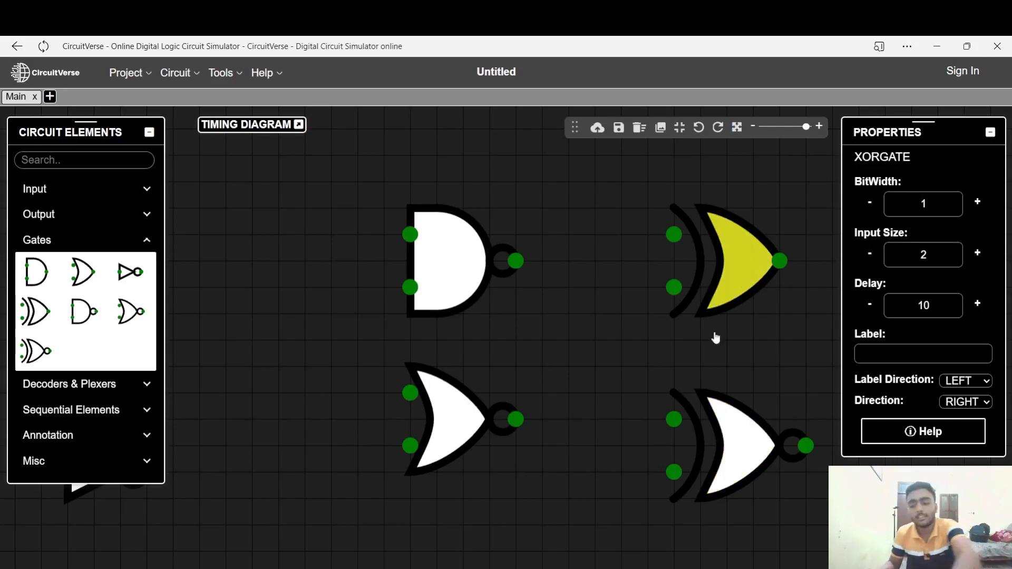
{"action": "key", "text": "Delete"}
{"action": "left_click", "coordinate": [727, 407]}
{"action": "key", "text": "Delete"}
{"action": "left_click", "coordinate": [466, 292]}
{"action": "key", "text": "Delete"}
{"action": "left_click", "coordinate": [448, 417]}
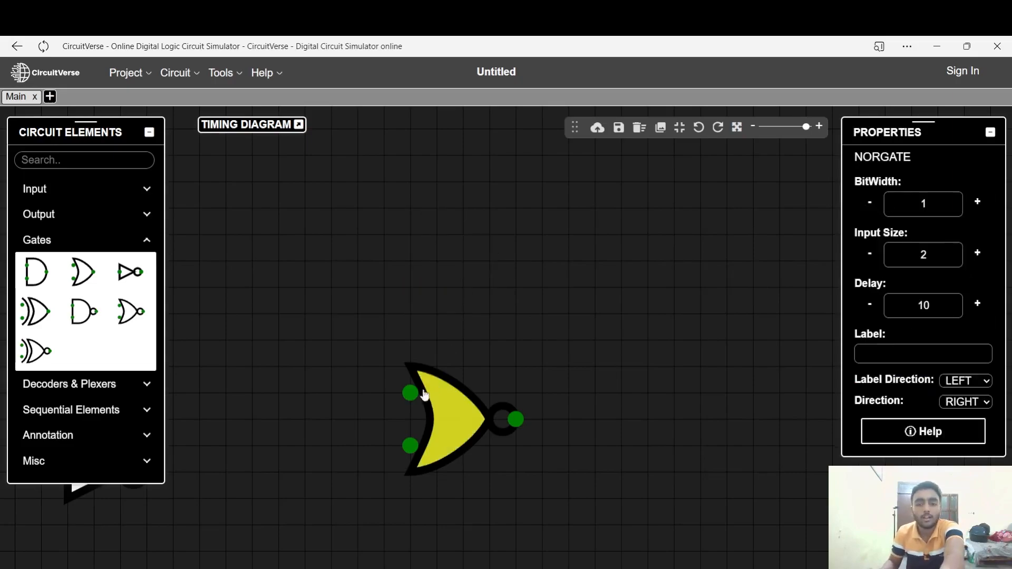
{"action": "key", "text": "Delete"}
{"action": "left_click_drag", "start_coordinate": [420, 319], "coordinate": [474, 331]}
{"action": "left_click_drag", "start_coordinate": [519, 358], "coordinate": [639, 363]}
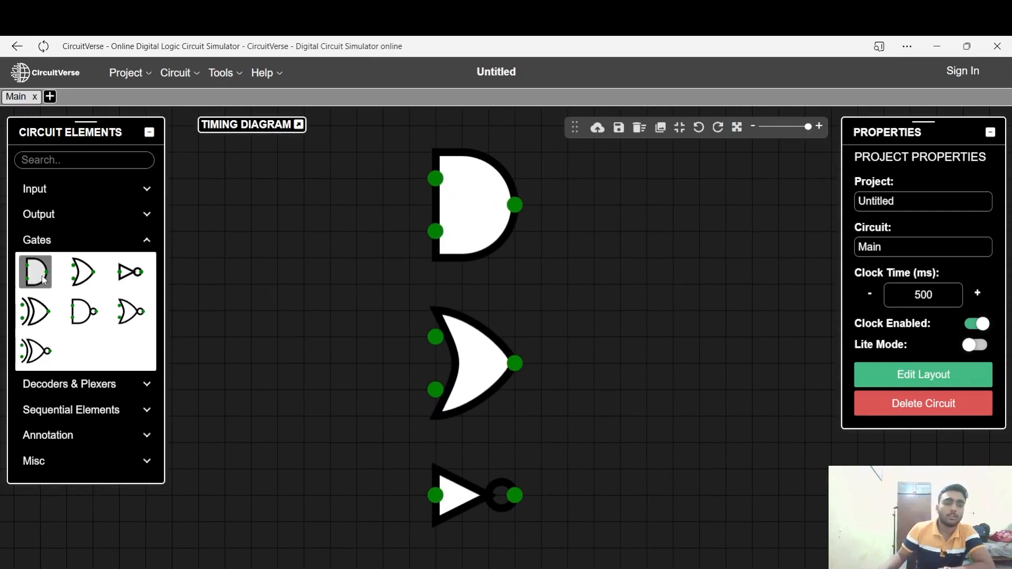
{"action": "left_click_drag", "start_coordinate": [36, 272], "coordinate": [269, 280]}
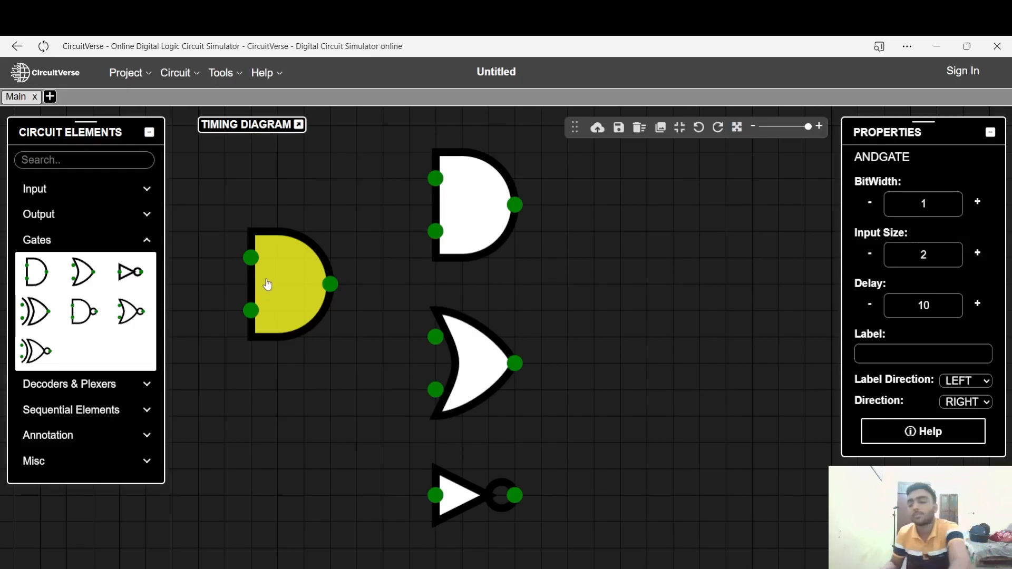
{"action": "key", "text": "Delete"}
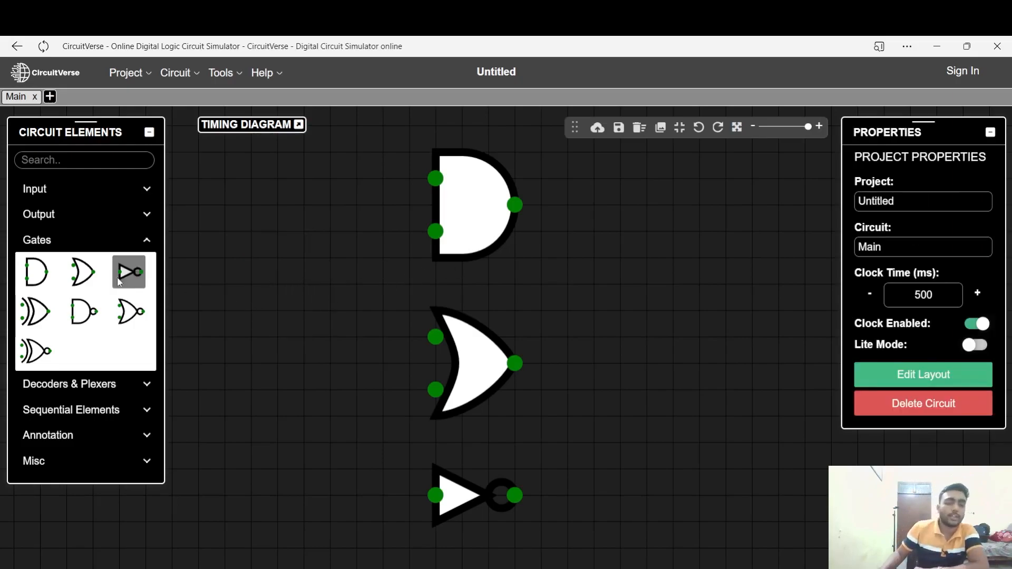
Step: Place two input elements, one above the other, to the left of the AND gate, leaving both set to 0
{"action": "left_click", "coordinate": [100, 196]}
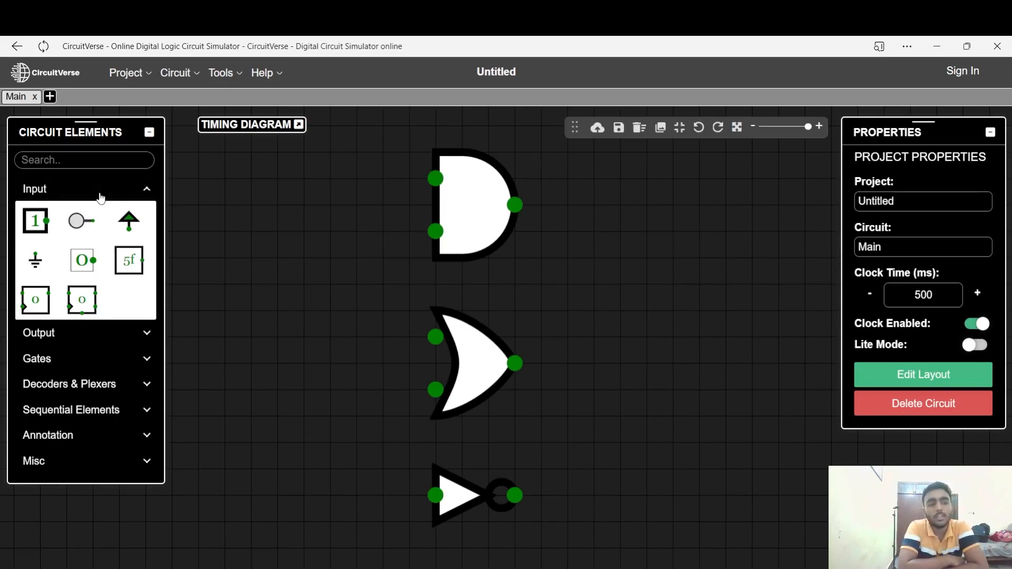
{"action": "left_click", "coordinate": [36, 221]}
{"action": "left_click", "coordinate": [262, 185]}
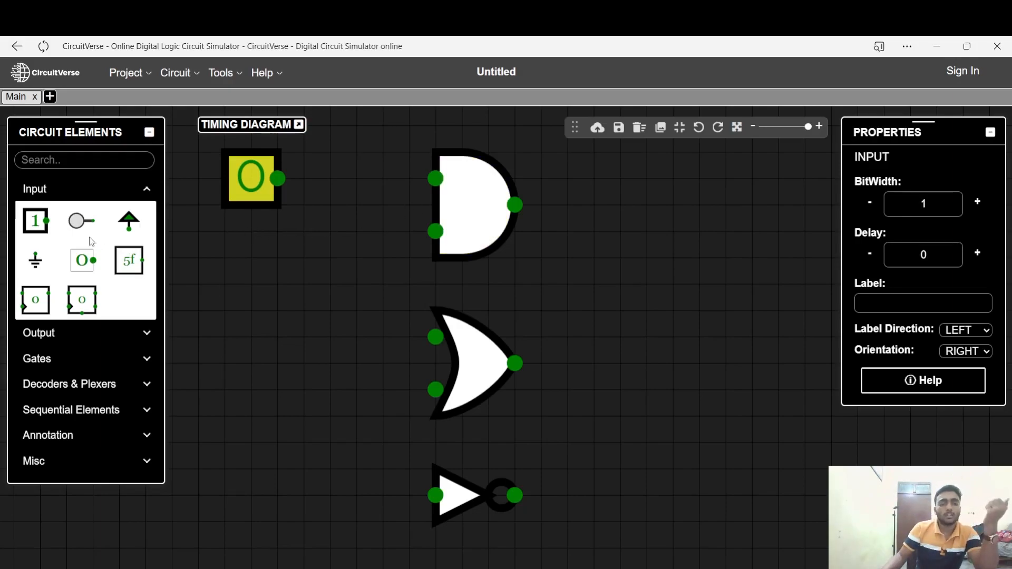
{"action": "left_click_drag", "start_coordinate": [46, 233], "coordinate": [251, 257]}
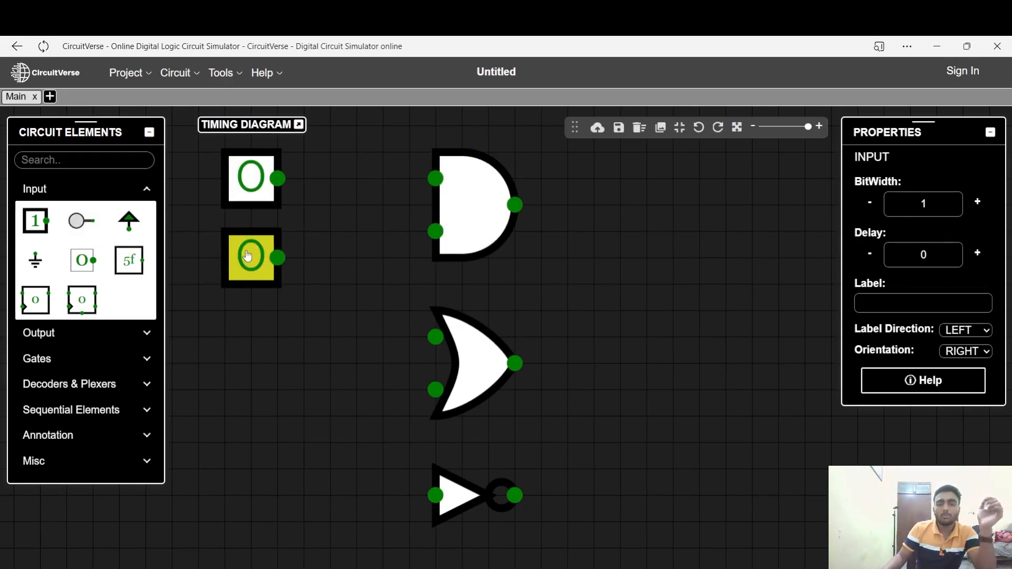
{"action": "left_click_drag", "start_coordinate": [251, 202], "coordinate": [251, 173]}
{"action": "left_click_drag", "start_coordinate": [251, 248], "coordinate": [252, 225]}
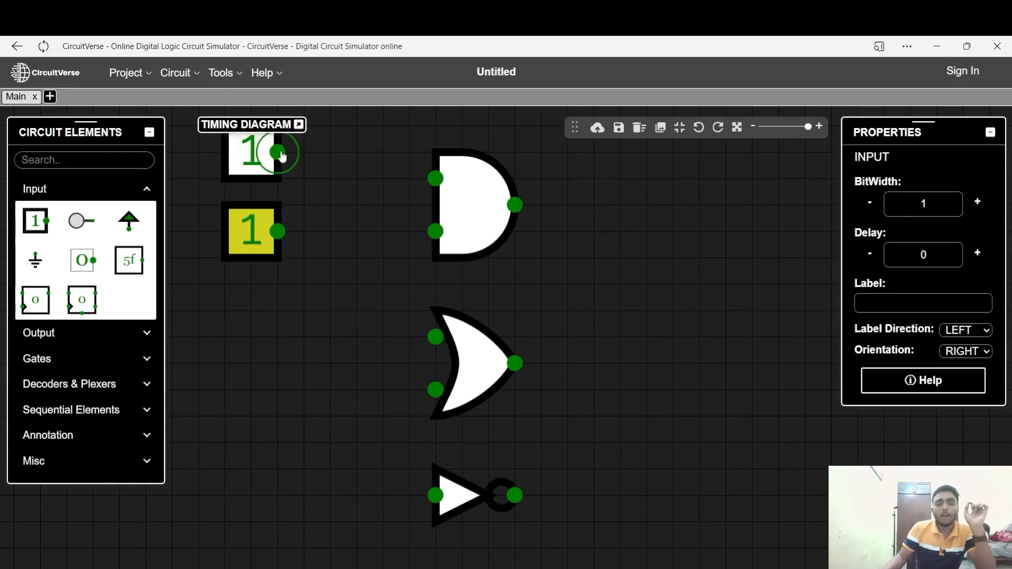
{"action": "left_click", "coordinate": [258, 155]}
{"action": "left_click", "coordinate": [252, 230]}
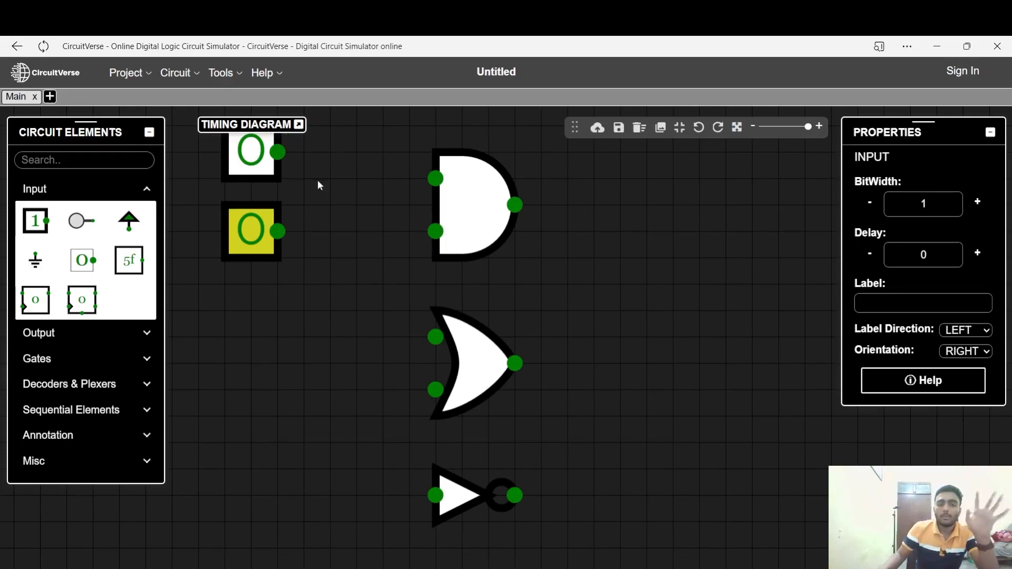
Step: Add three more input elements below in the same column, two for the OR gate and one level with the NOT gate
{"action": "left_click", "coordinate": [35, 220]}
{"action": "left_click_drag", "start_coordinate": [247, 360], "coordinate": [257, 396]}
{"action": "left_click", "coordinate": [36, 221]}
{"action": "left_click", "coordinate": [35, 221]}
{"action": "left_click_drag", "start_coordinate": [320, 457], "coordinate": [242, 512]}
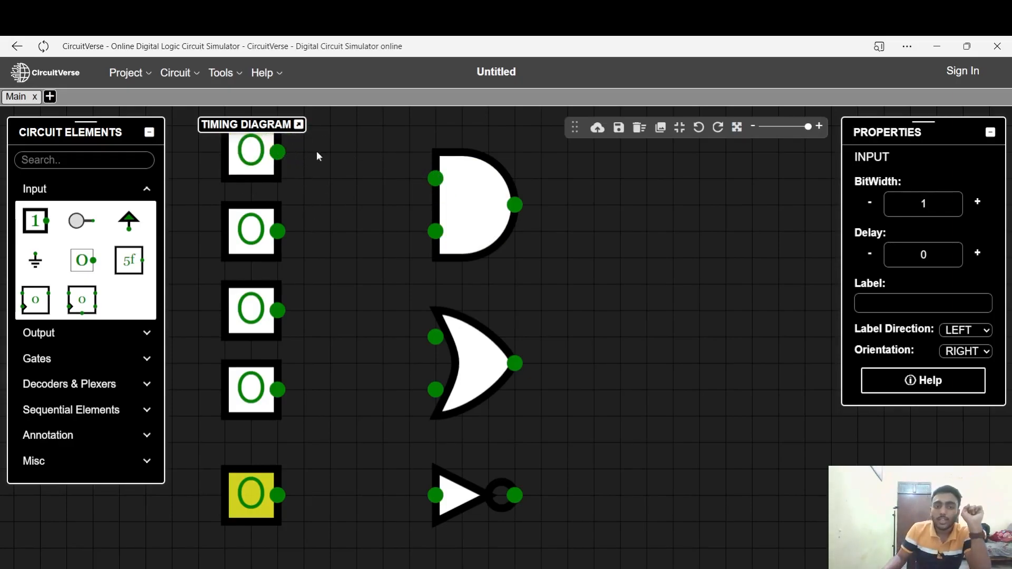
Step: Wire the top two input elements to the two inputs of the AND gate
{"action": "left_click_drag", "start_coordinate": [277, 152], "coordinate": [436, 179]}
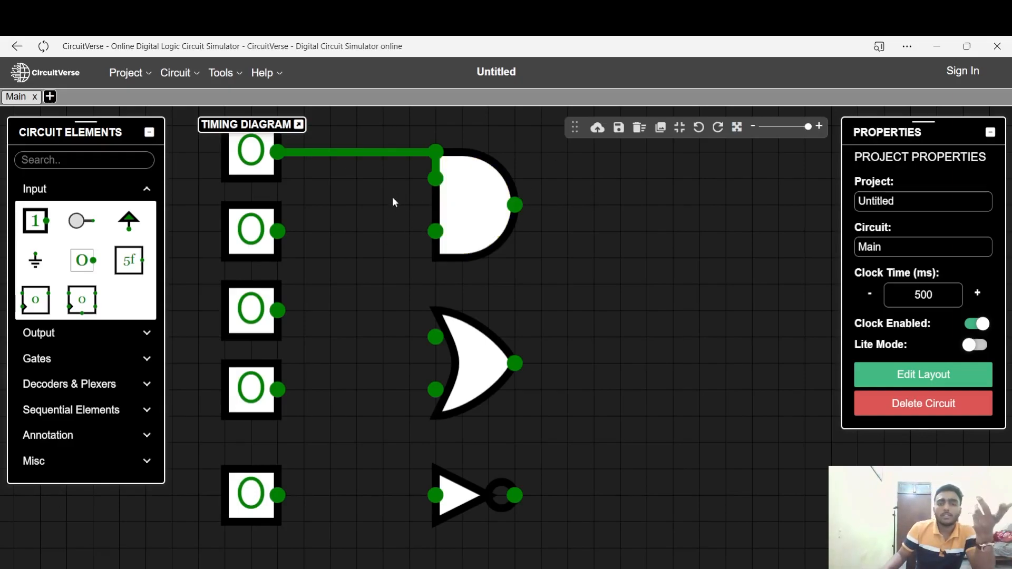
{"action": "left_click_drag", "start_coordinate": [278, 231], "coordinate": [436, 231]}
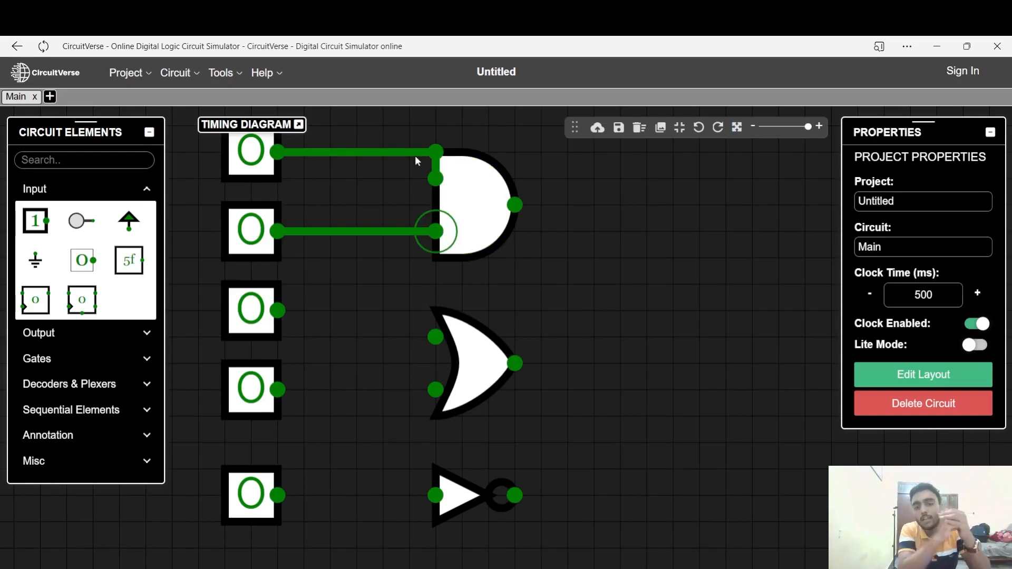
{"action": "left_click", "coordinate": [140, 332]}
{"action": "left_click_drag", "start_coordinate": [36, 246], "coordinate": [631, 206]}
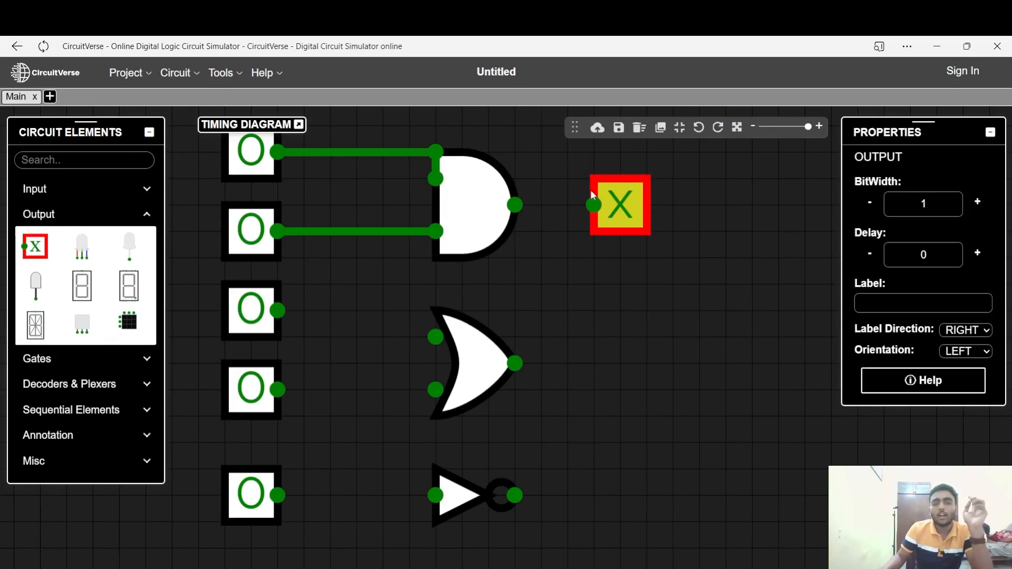
{"action": "key", "text": "Delete"}
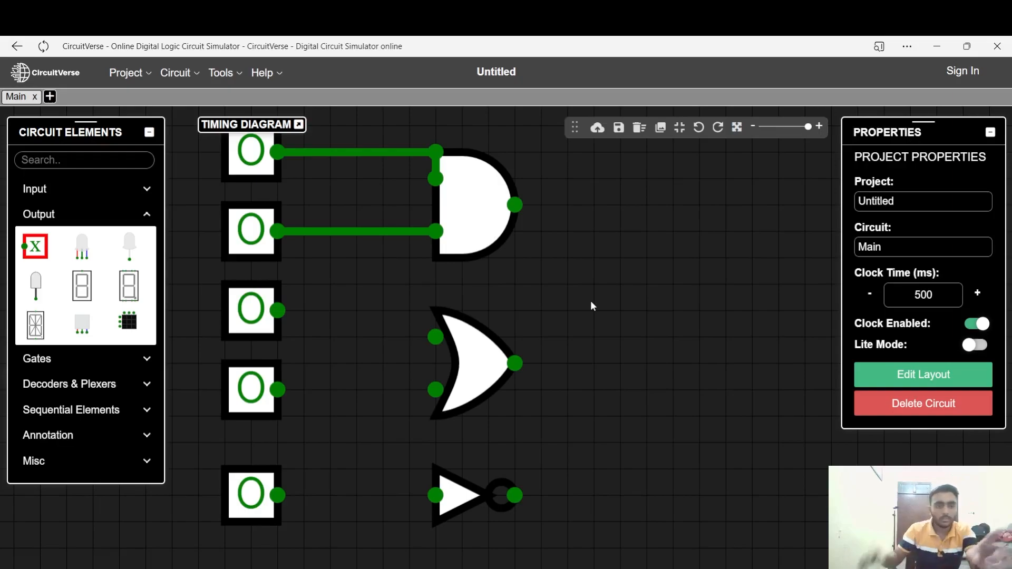
Step: Place a Digital LED to the right of the AND gate
{"action": "left_click", "coordinate": [130, 245]}
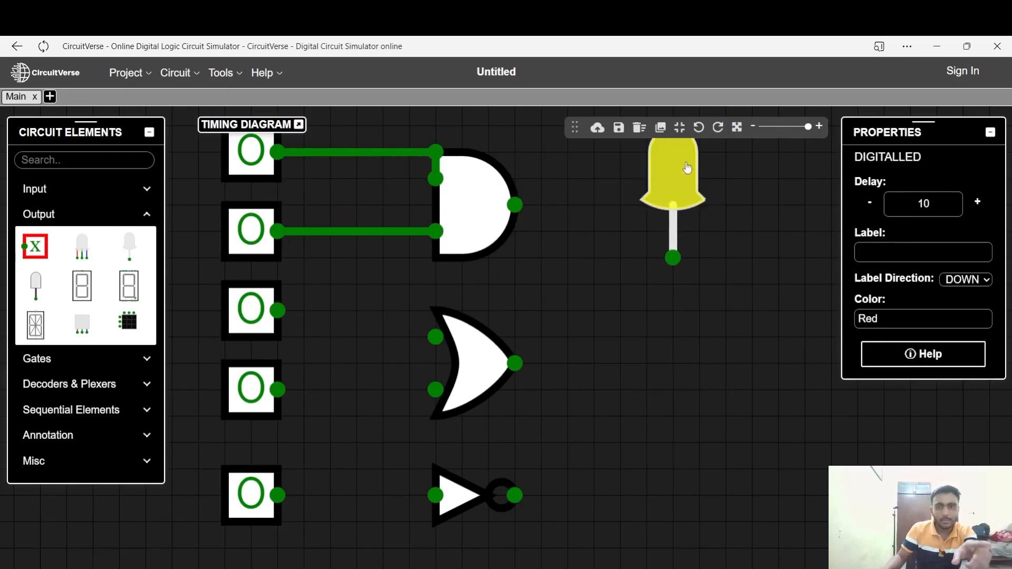
{"action": "left_click_drag", "start_coordinate": [687, 168], "coordinate": [738, 164]}
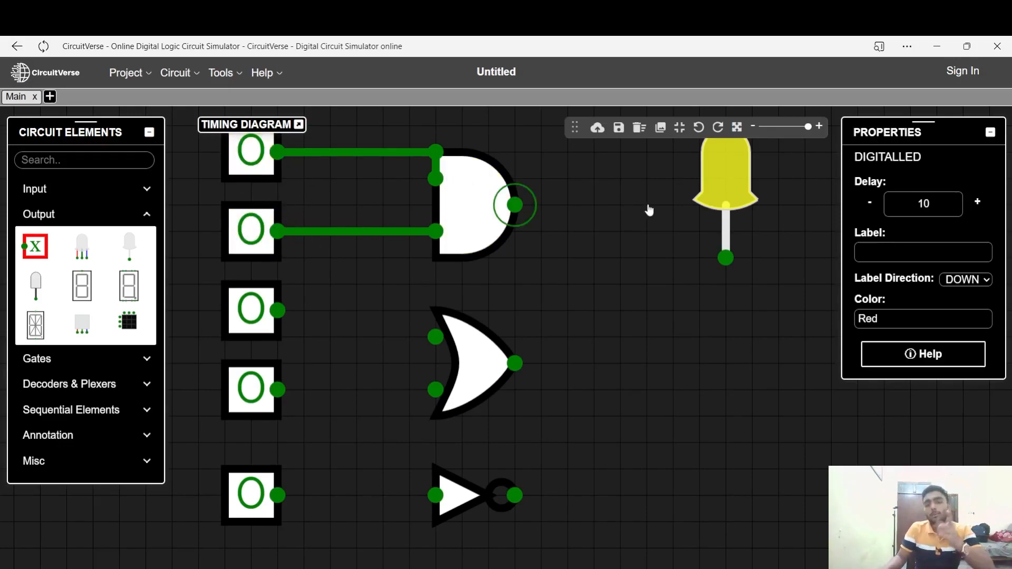
Step: Set the topmost input element to 1 and wire the AND gate's output to the Digital LED
{"action": "left_click", "coordinate": [251, 153]}
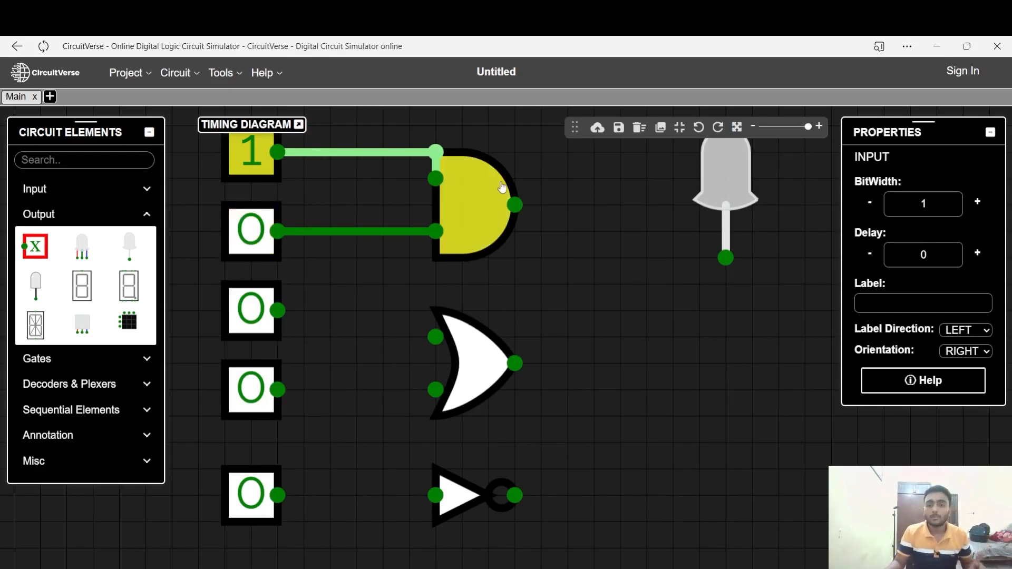
{"action": "left_click_drag", "start_coordinate": [522, 205], "coordinate": [726, 257]}
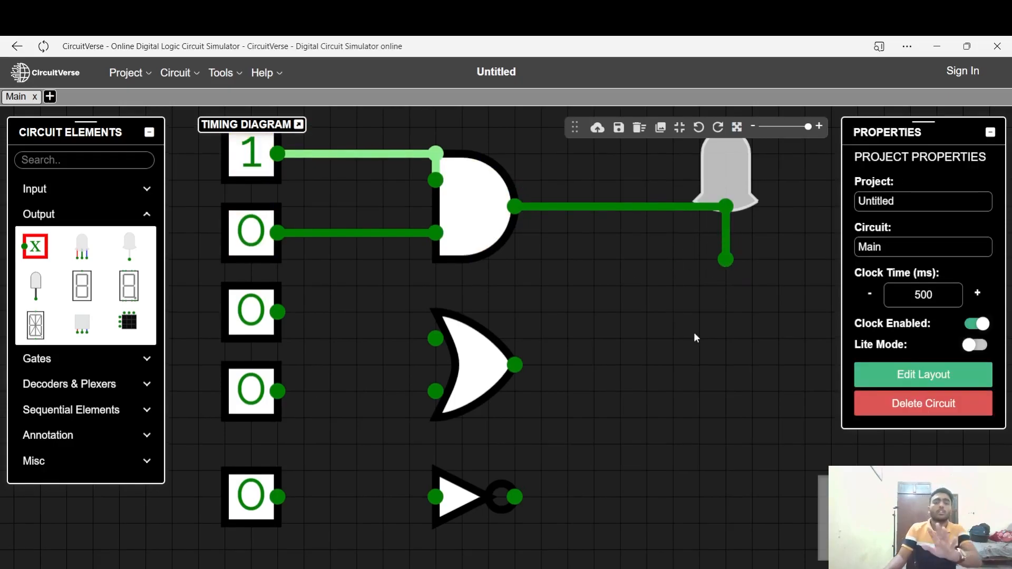
{"action": "left_click_drag", "start_coordinate": [658, 353], "coordinate": [666, 417]}
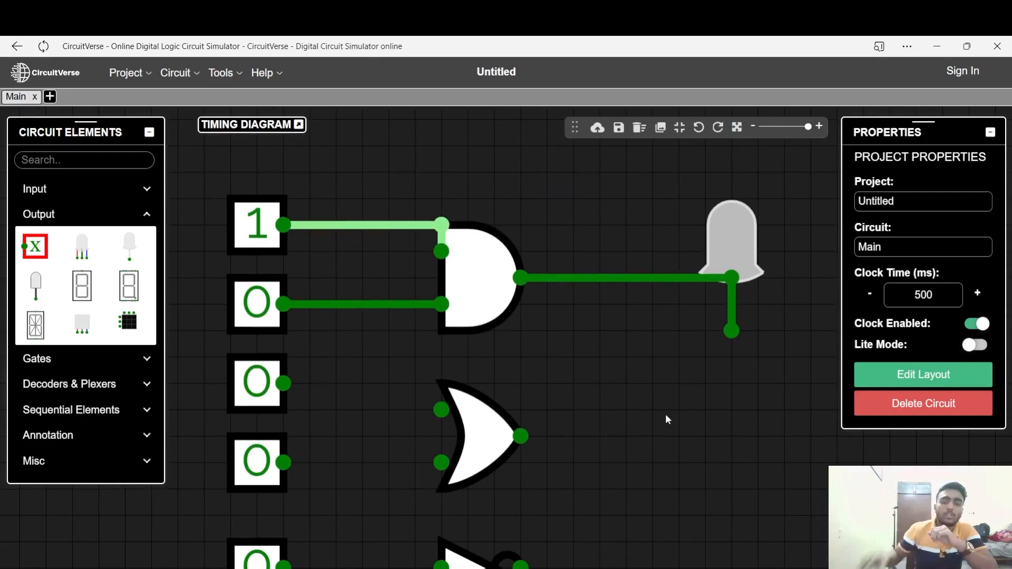
Step: Set the second input element, wired to the AND gate's lower input, to 1
{"action": "left_click", "coordinate": [256, 318]}
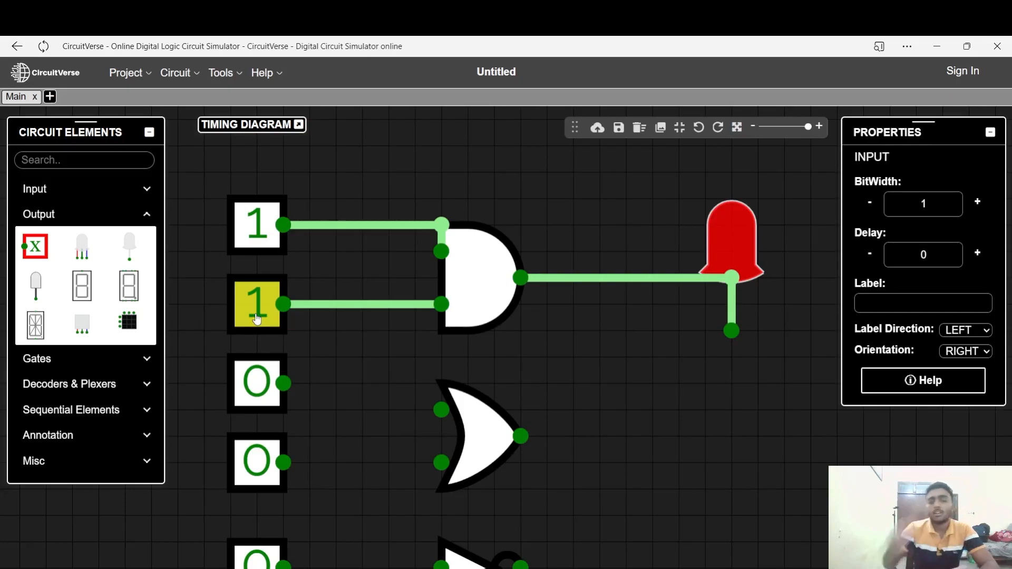
{"action": "left_click", "coordinate": [391, 372]}
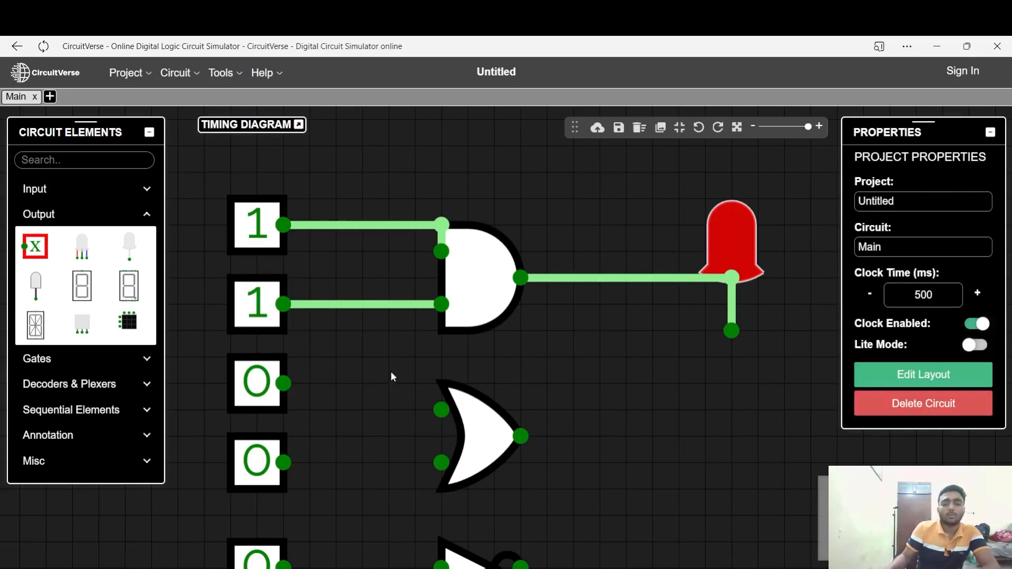
Step: Delete the wire between the AND gate and the Digital LED and move the LED down towards the OR gate's level
{"action": "left_click", "coordinate": [683, 278]}
{"action": "key", "text": "Delete"}
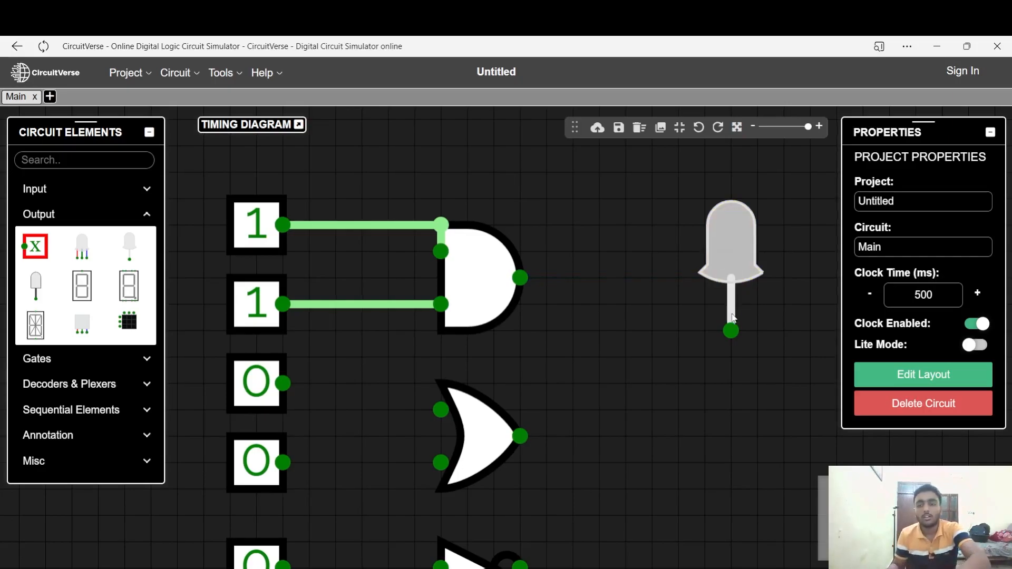
{"action": "left_click_drag", "start_coordinate": [748, 271], "coordinate": [749, 325]}
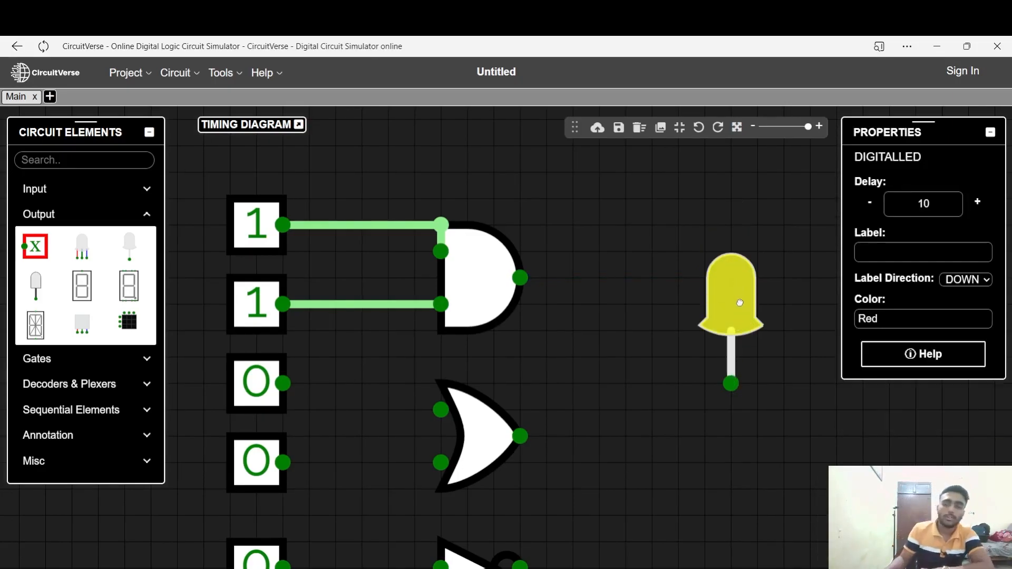
Step: Wire the third and fourth input elements to the OR gate and its output to the Digital LED, and set the third input to 1
{"action": "mouse_move", "coordinate": [281, 387]}
{"action": "left_mouse_down"}
{"action": "mouse_move", "coordinate": [441, 401]}
{"action": "mouse_move", "coordinate": [441, 436]}
{"action": "left_mouse_up"}
{"action": "left_click_drag", "start_coordinate": [283, 463], "coordinate": [441, 462]}
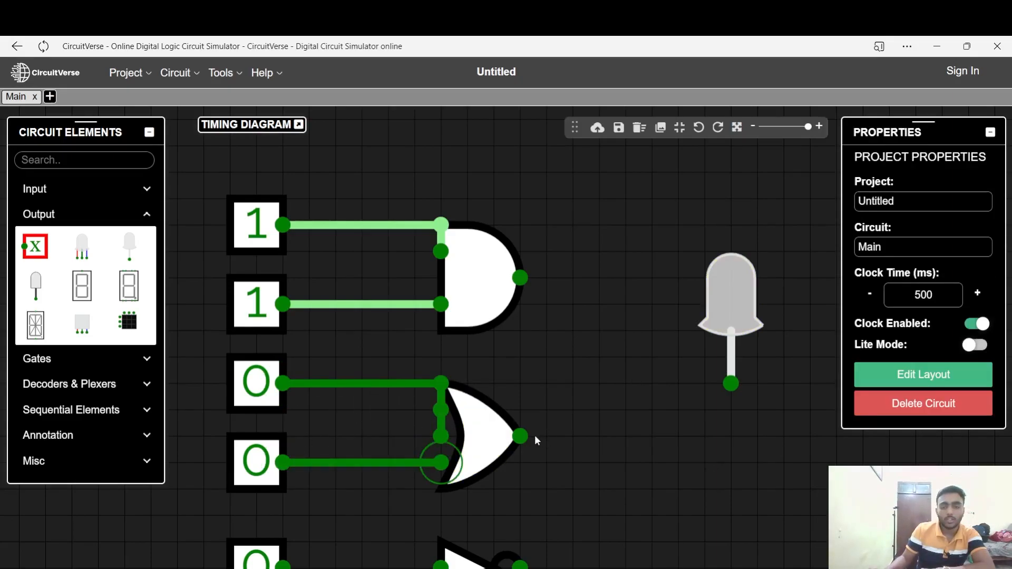
{"action": "left_click_drag", "start_coordinate": [531, 438], "coordinate": [731, 384]}
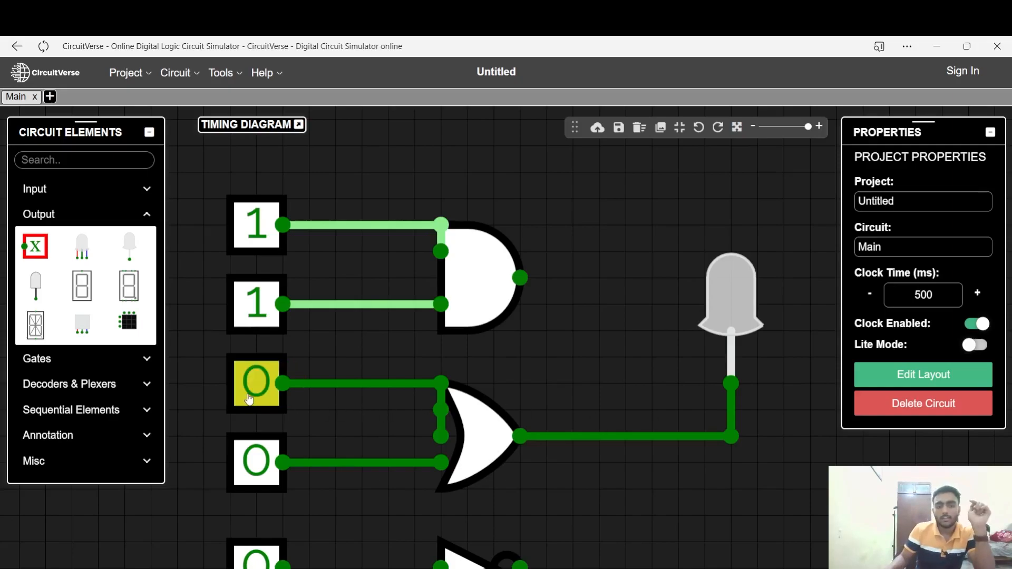
{"action": "left_click", "coordinate": [250, 399]}
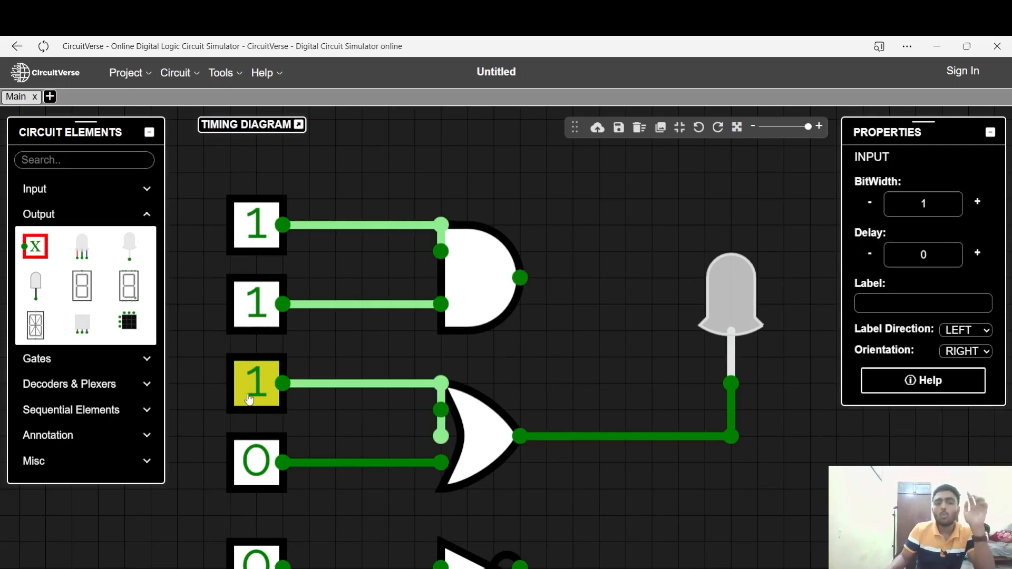
Step: Delete the OR gate and the leftover wire hanging below the Digital LED
{"action": "left_click", "coordinate": [443, 445]}
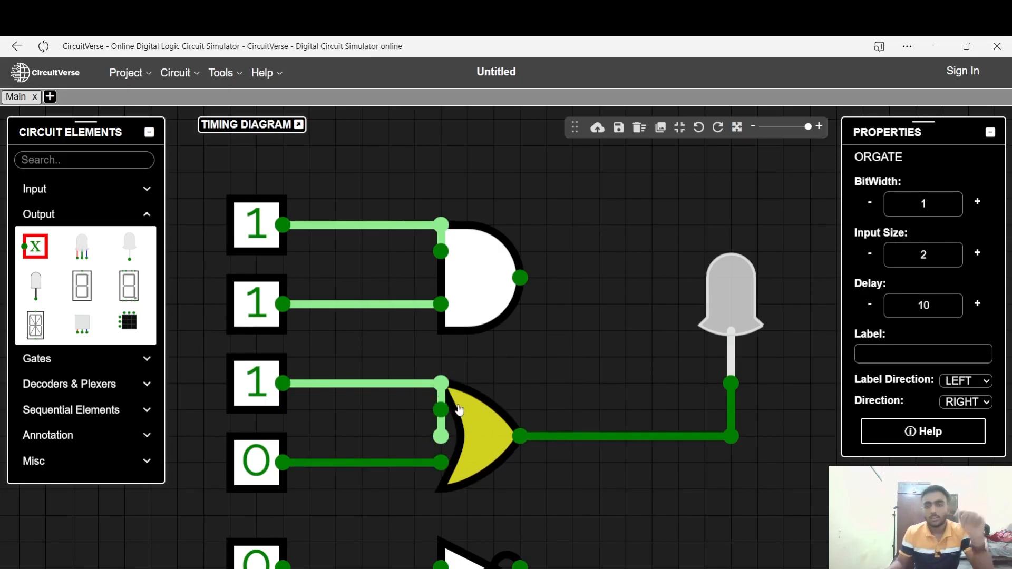
{"action": "key", "text": "Delete"}
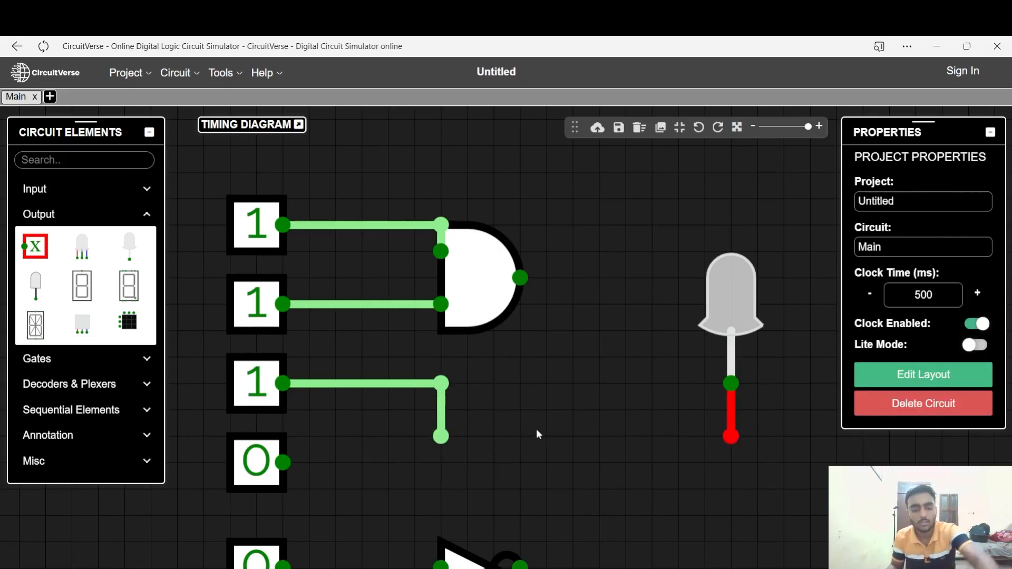
{"action": "left_click", "coordinate": [734, 412]}
{"action": "key", "text": "Delete"}
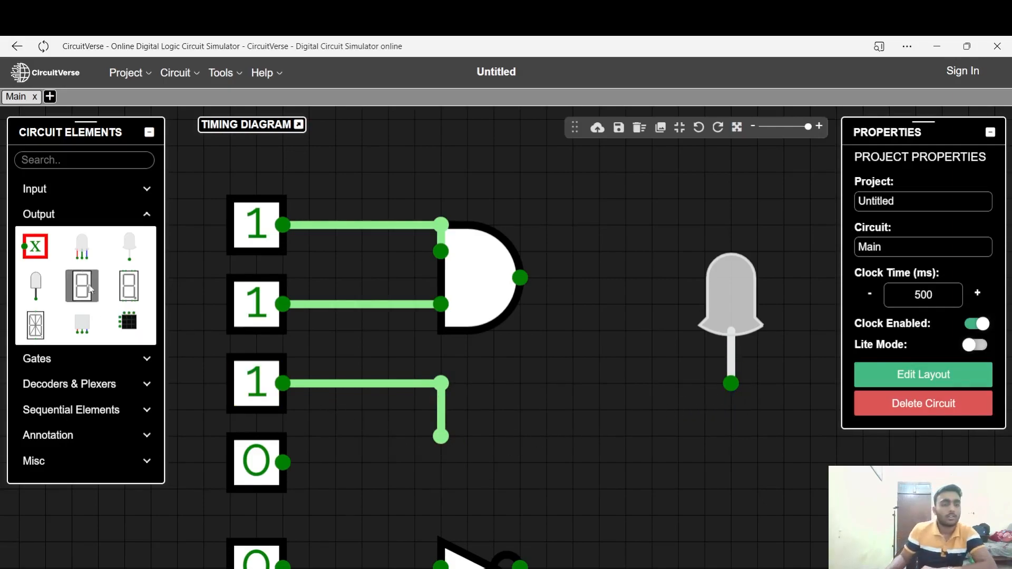
Step: Place a new two-input OR gate below the AND gate, slightly to the right of the third input's wire end
{"action": "left_click", "coordinate": [84, 359]}
{"action": "mouse_move", "coordinate": [112, 276]}
{"action": "left_click_drag", "start_coordinate": [112, 277], "coordinate": [543, 418]}
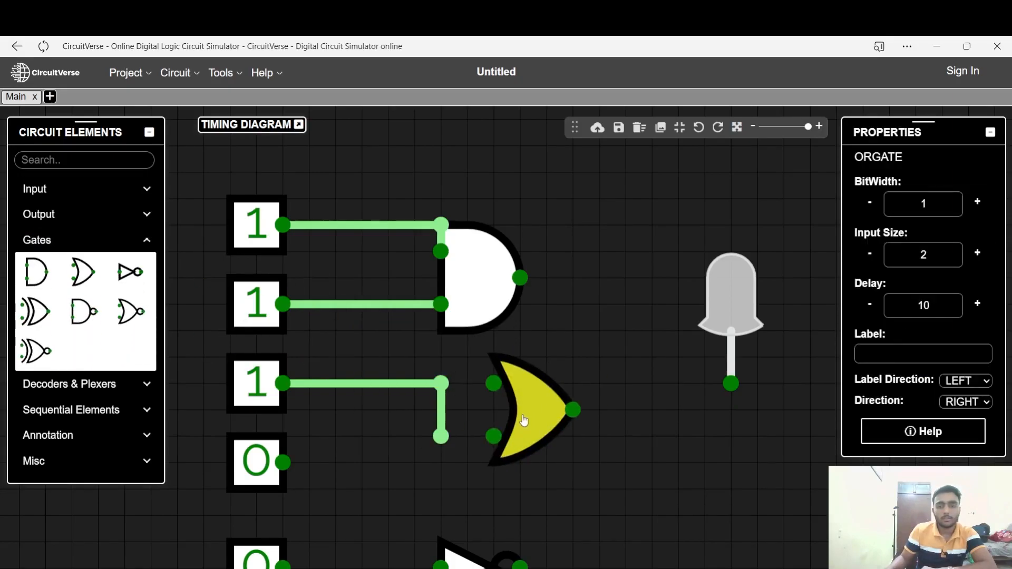
Step: Wire the third and fourth input elements to the new OR gate and its output to the Digital LED
{"action": "left_click_drag", "start_coordinate": [454, 388], "coordinate": [494, 384]}
{"action": "left_click_drag", "start_coordinate": [290, 465], "coordinate": [494, 436]}
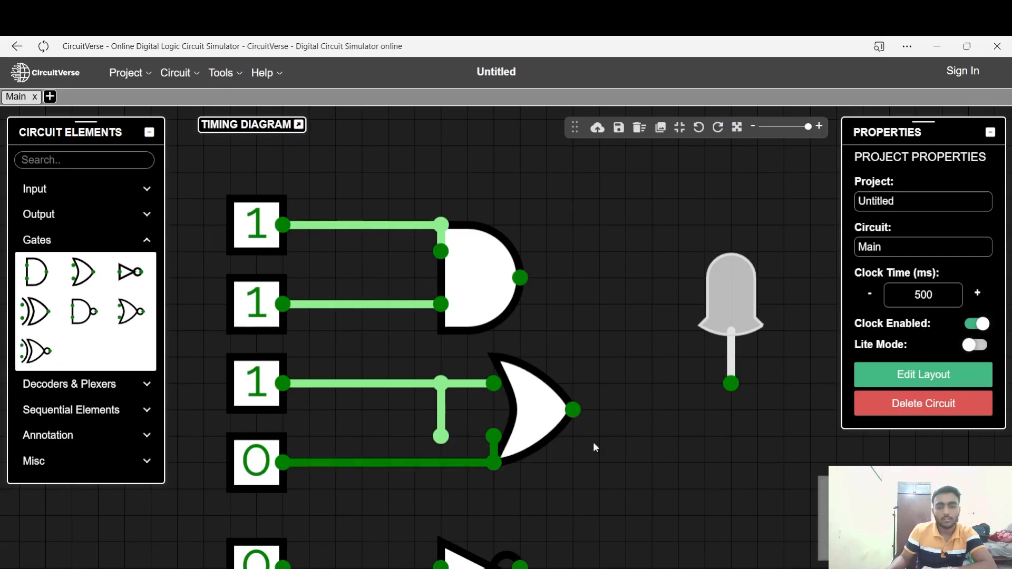
{"action": "mouse_move", "coordinate": [574, 410]}
{"action": "left_mouse_down"}
{"action": "mouse_move", "coordinate": [739, 397]}
{"action": "mouse_move", "coordinate": [731, 384]}
{"action": "left_mouse_up"}
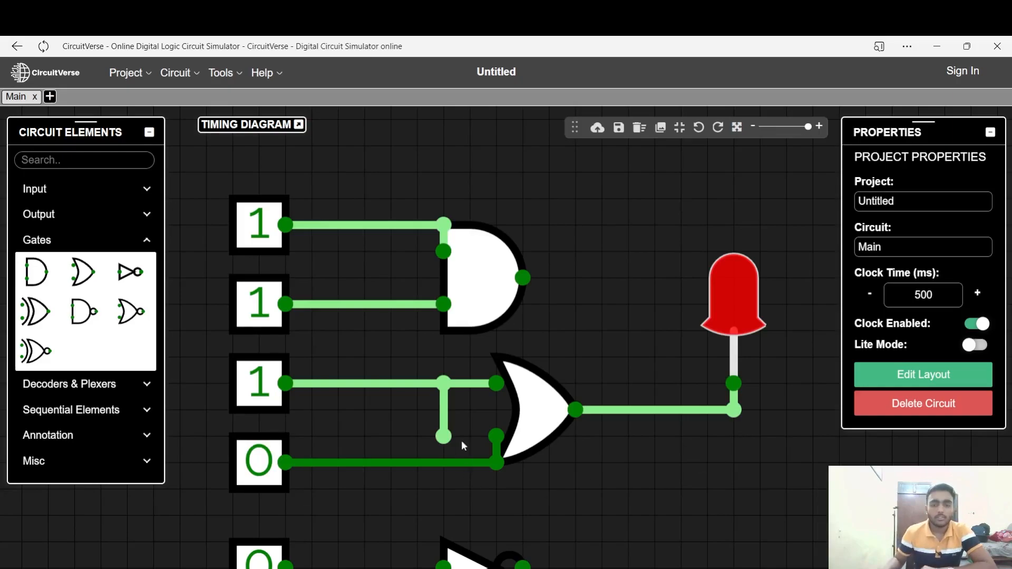
Step: Delete the stray wire branch hanging from the OR gate's upper input wire and set the fourth input element to 1
{"action": "mouse_move", "coordinate": [444, 437]}
{"action": "key", "text": "Delete"}
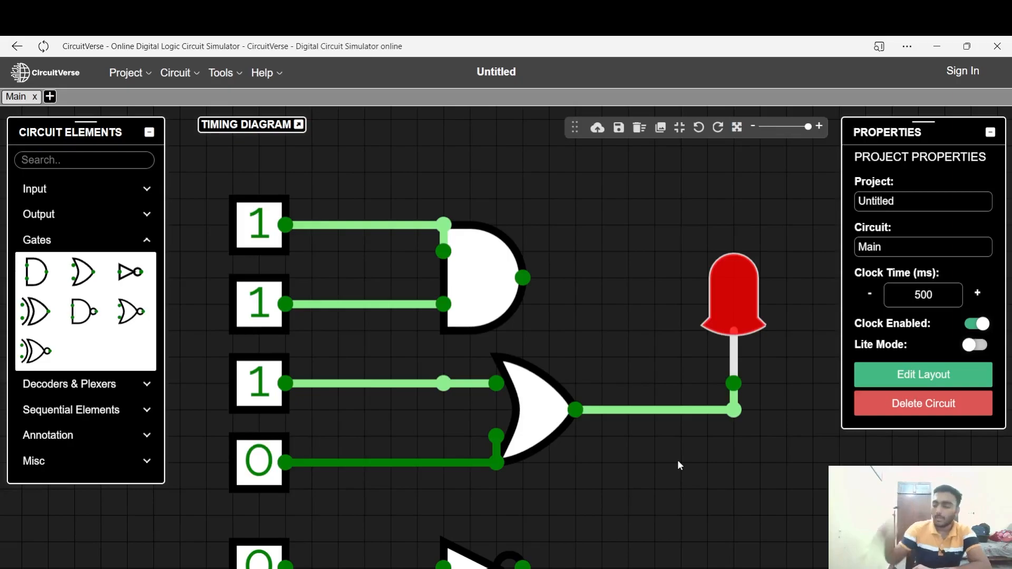
{"action": "left_click", "coordinate": [259, 463]}
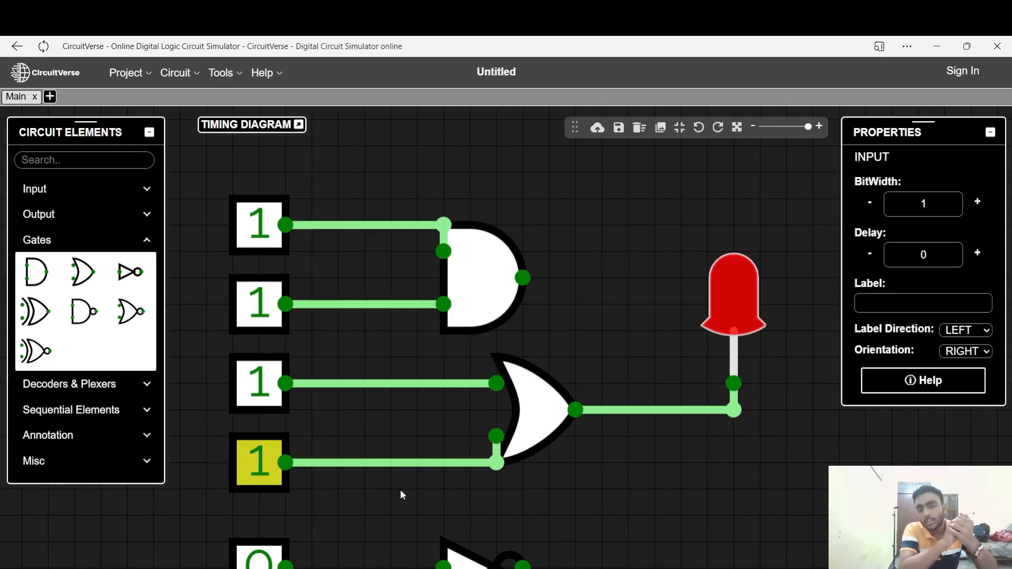
Step: Disconnect the Digital LED from the OR gate and move it down, just above the NOT gate's level
{"action": "scroll", "coordinate": [400, 490], "scroll_direction": "down", "scroll_amount": 1}
{"action": "left_click_drag", "start_coordinate": [562, 502], "coordinate": [589, 419]}
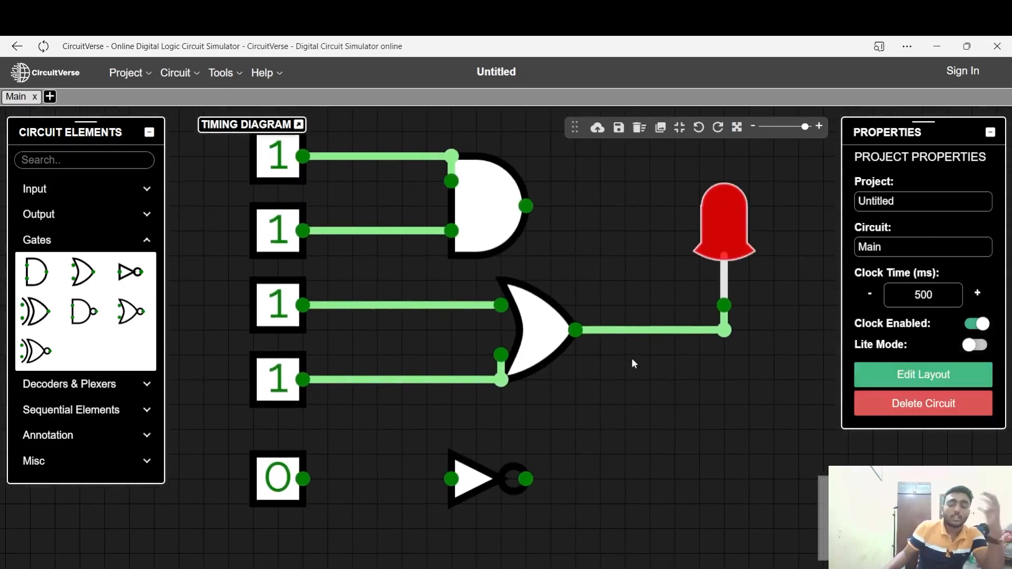
{"action": "left_click", "coordinate": [725, 331]}
{"action": "key", "text": "Delete"}
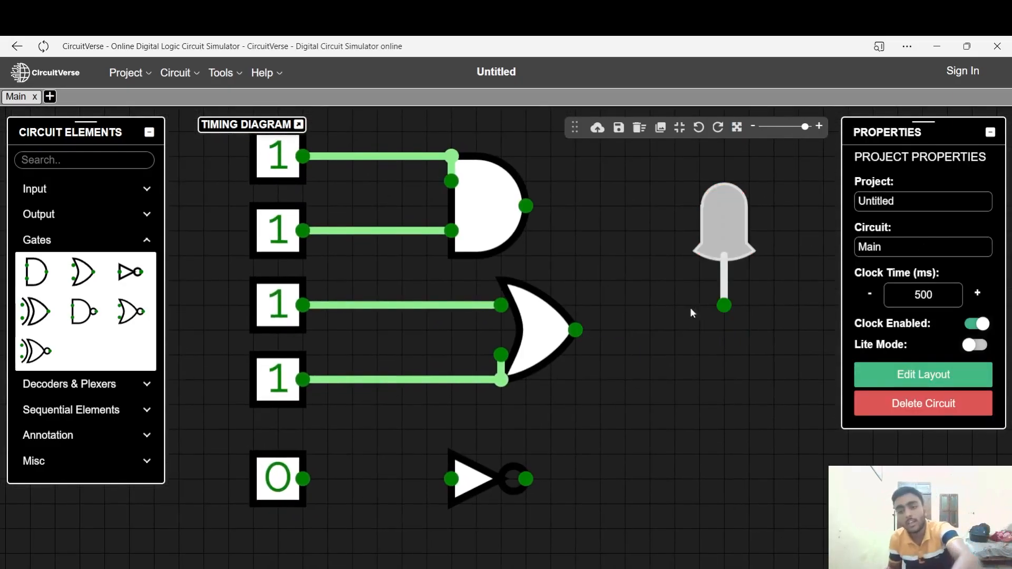
{"action": "left_click_drag", "start_coordinate": [729, 215], "coordinate": [746, 348]}
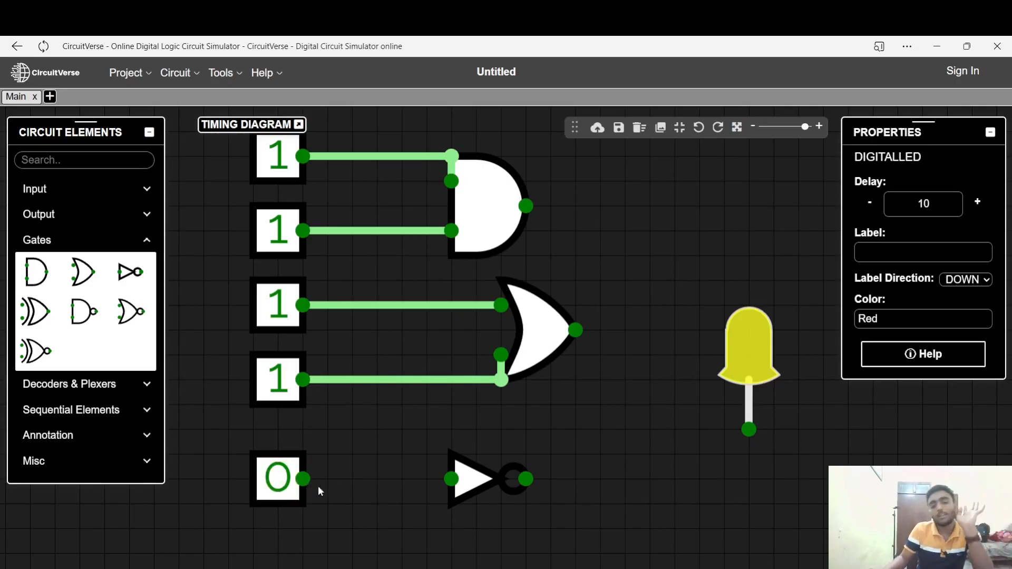
Step: Wire the lowest input element through the NOT gate to the Digital LED, switching that input to 1 and back to 0
{"action": "left_click", "coordinate": [288, 498]}
{"action": "left_click_drag", "start_coordinate": [303, 479], "coordinate": [452, 479]}
{"action": "left_click_drag", "start_coordinate": [526, 488], "coordinate": [749, 429]}
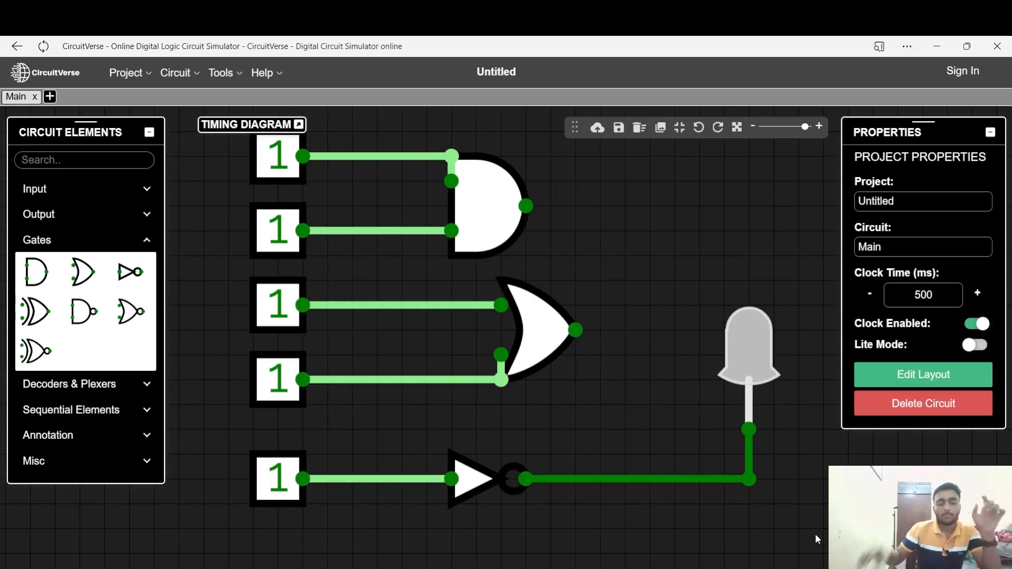
{"action": "left_click", "coordinate": [275, 478]}
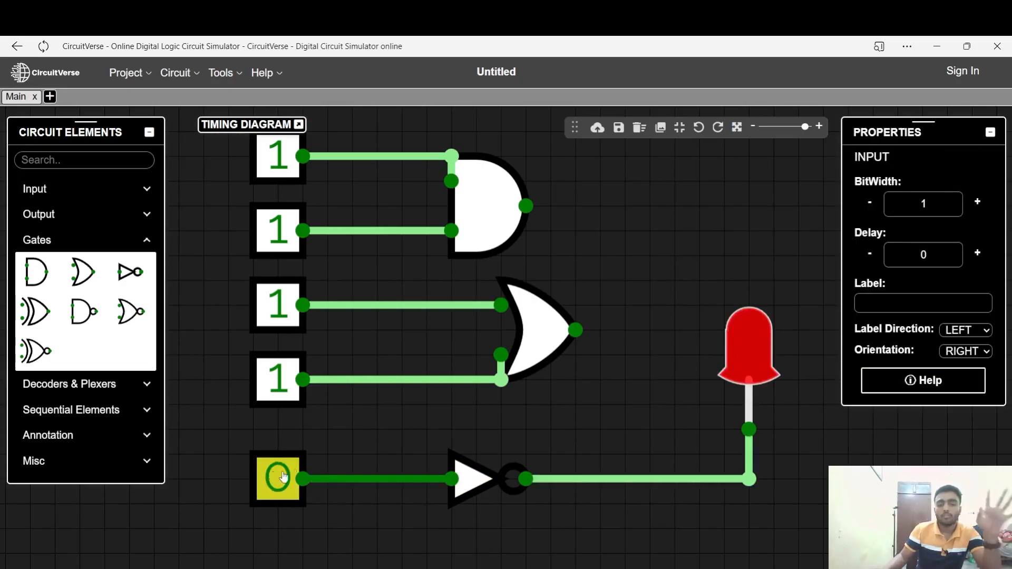